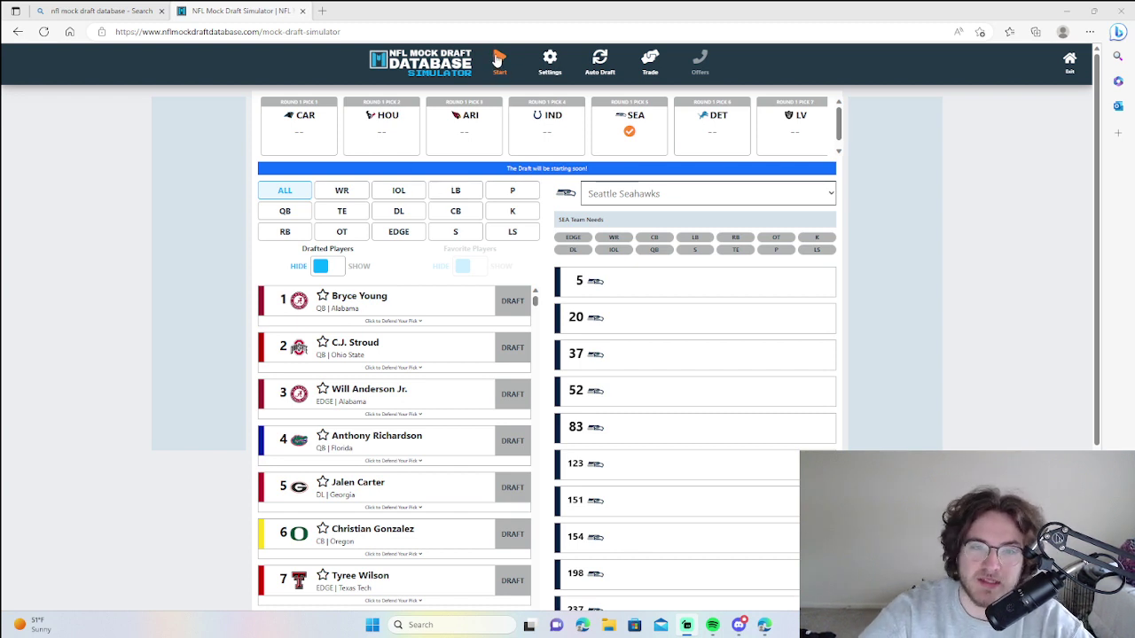
Step: Start the mock draft and draft edge rusher Will Anderson Jr. for the Seattle Seahawks at pick 5
left_click(500, 60)
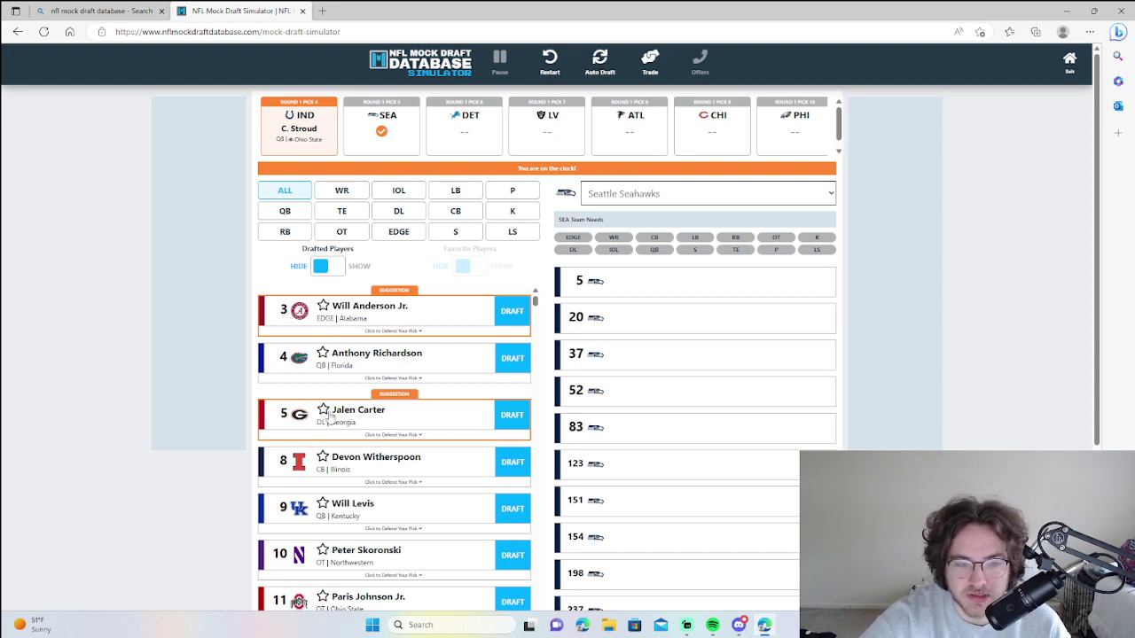
left_click(513, 319)
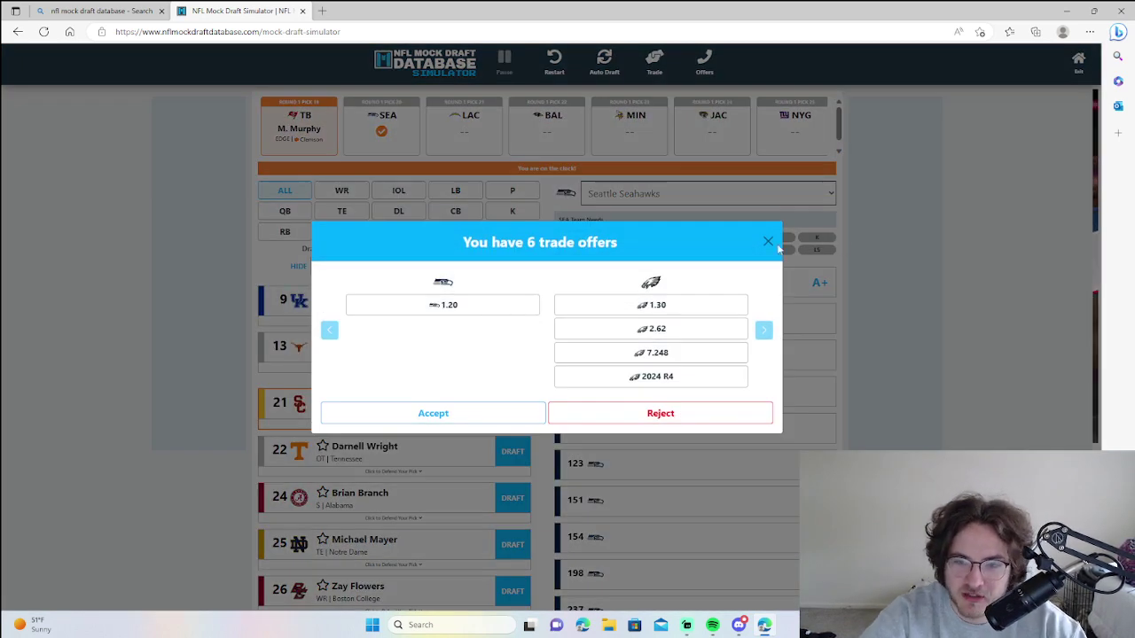
Step: Dismiss the trade offers, compare available DL, EDGE, WR and IOL prospects, and draft O'Cyrus Torrence at pick 20
left_click(767, 243)
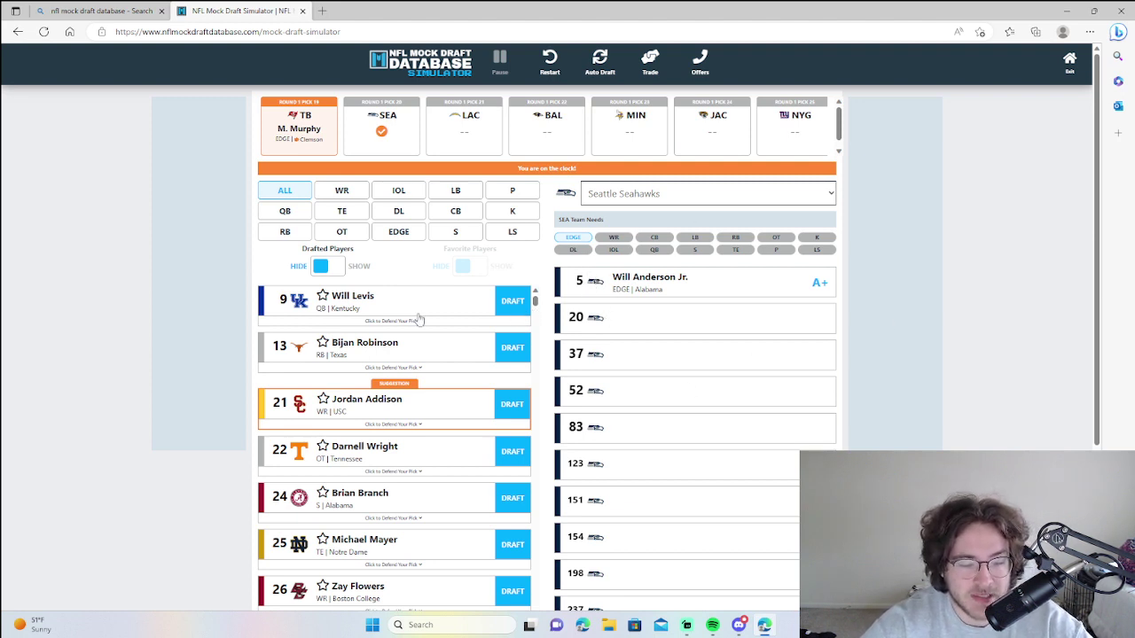
left_click(398, 213)
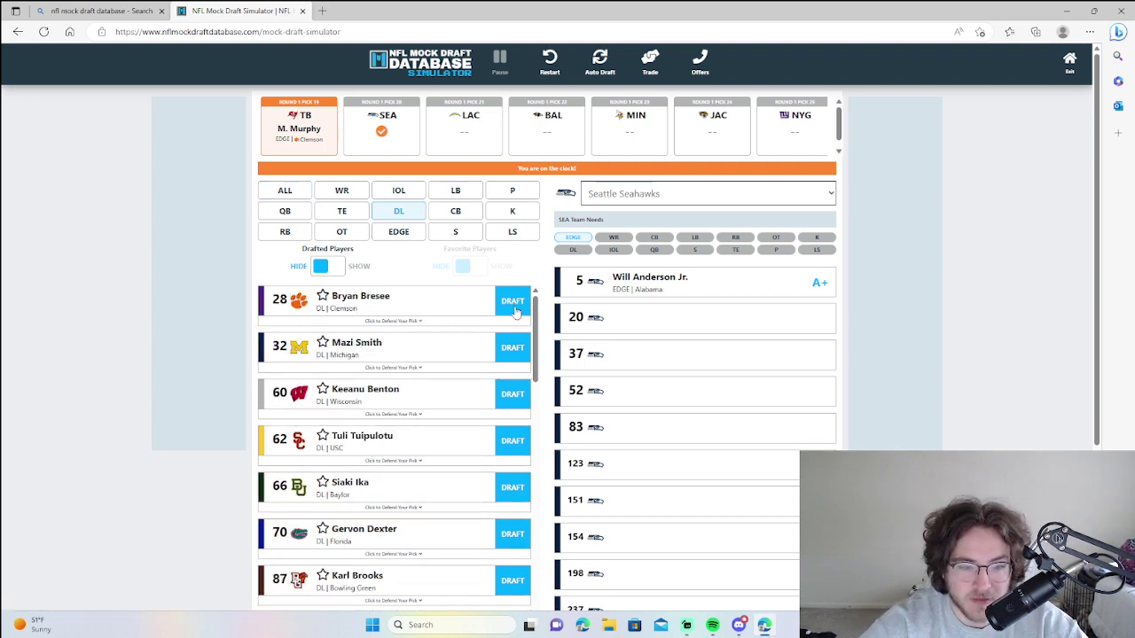
left_click(406, 233)
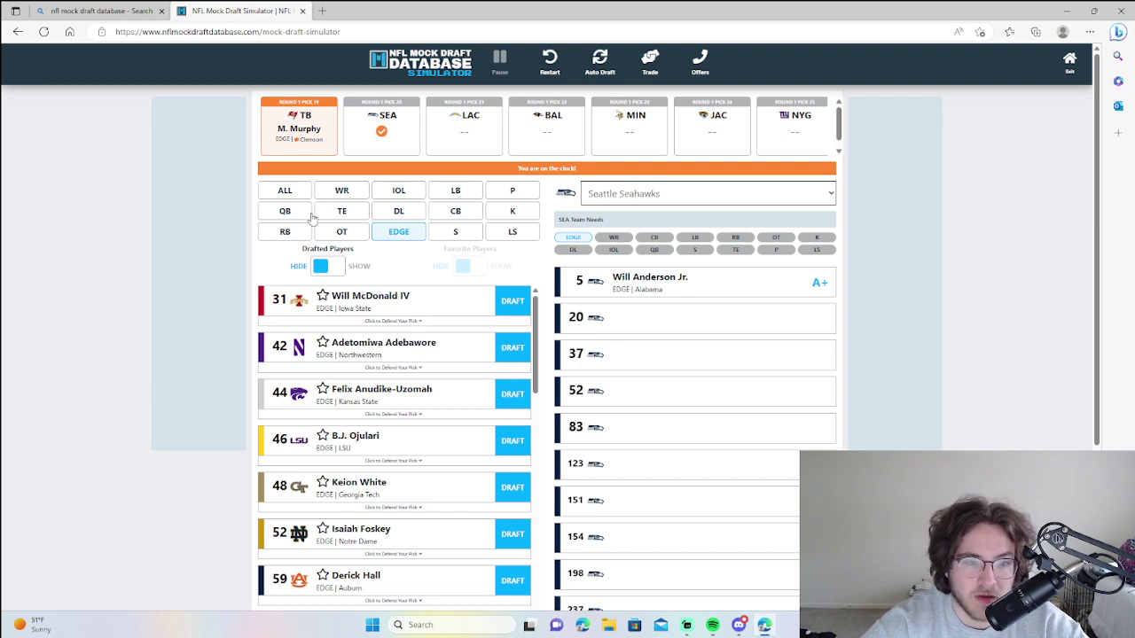
left_click(348, 192)
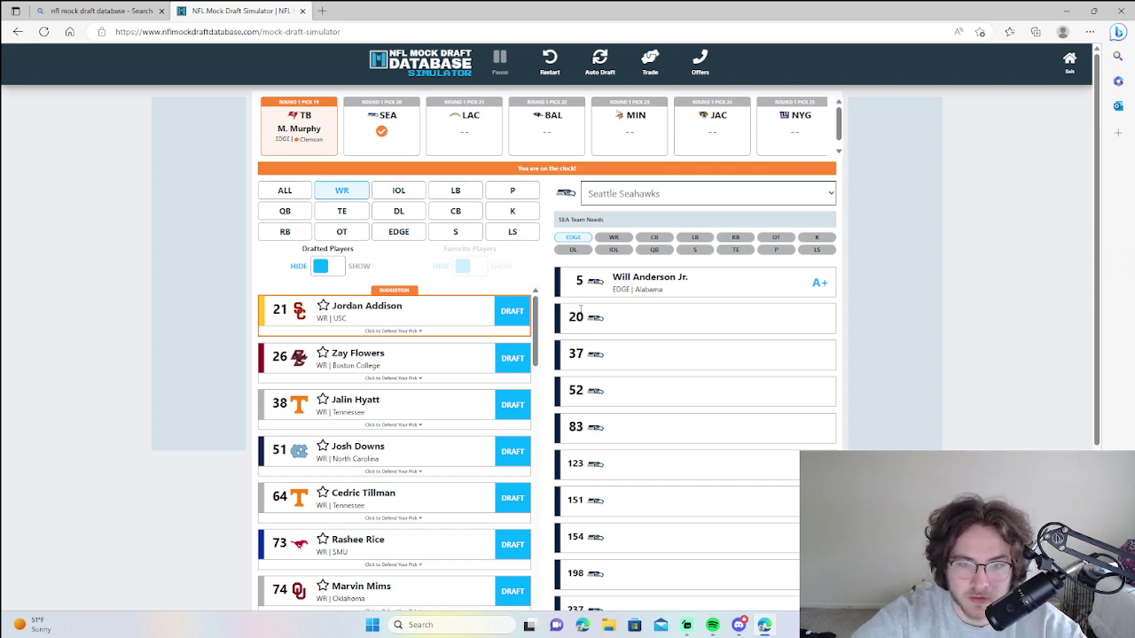
left_click(406, 193)
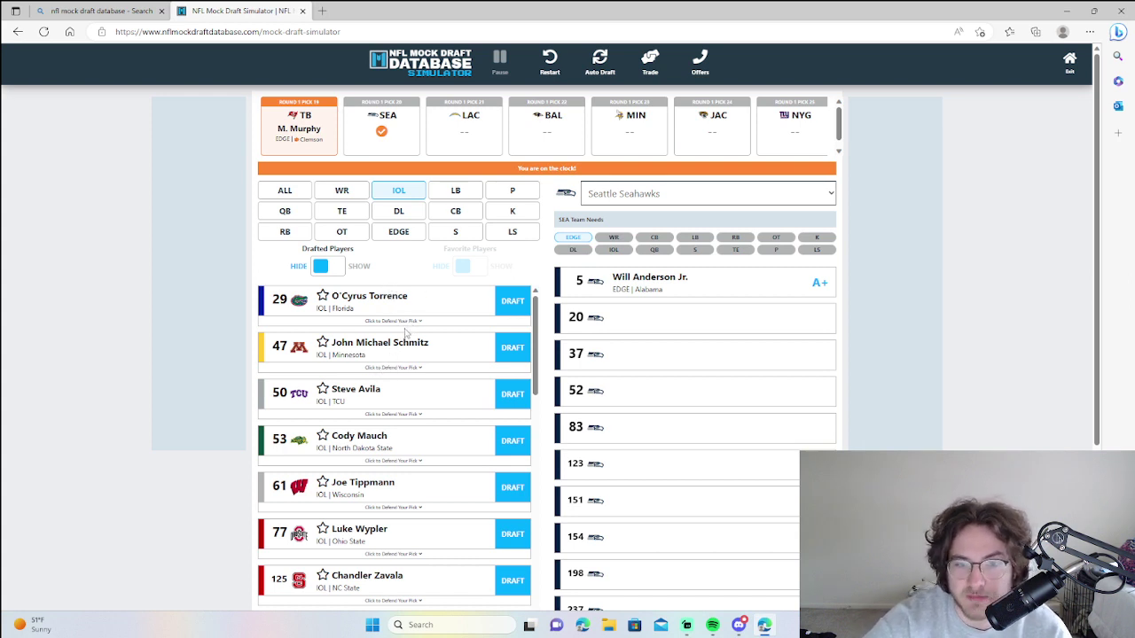
left_click(384, 214)
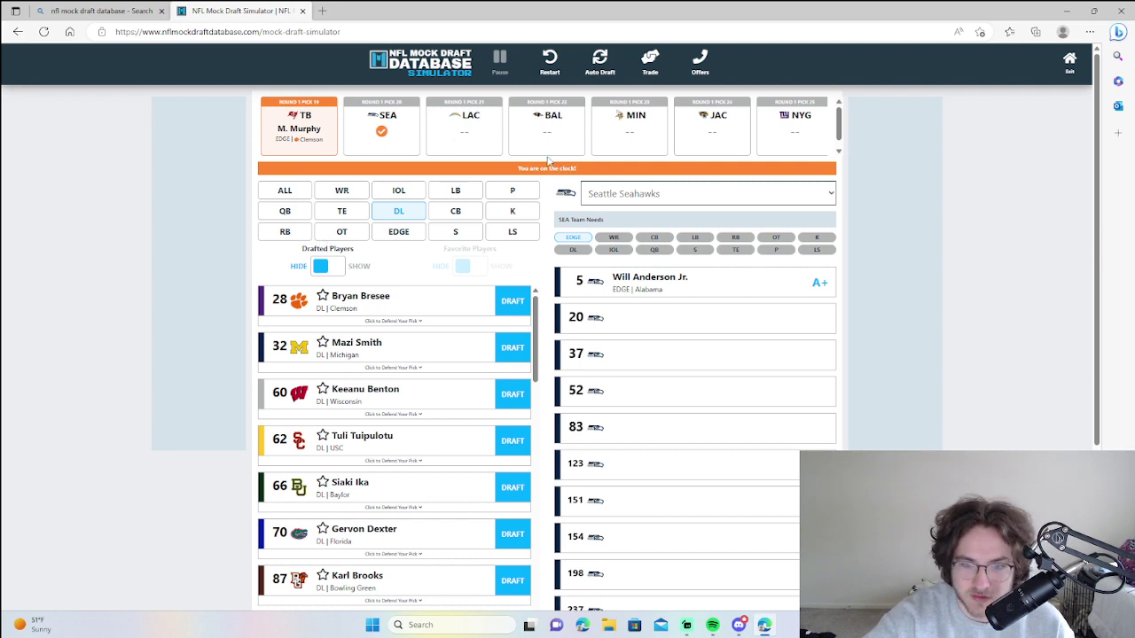
left_click(404, 192)
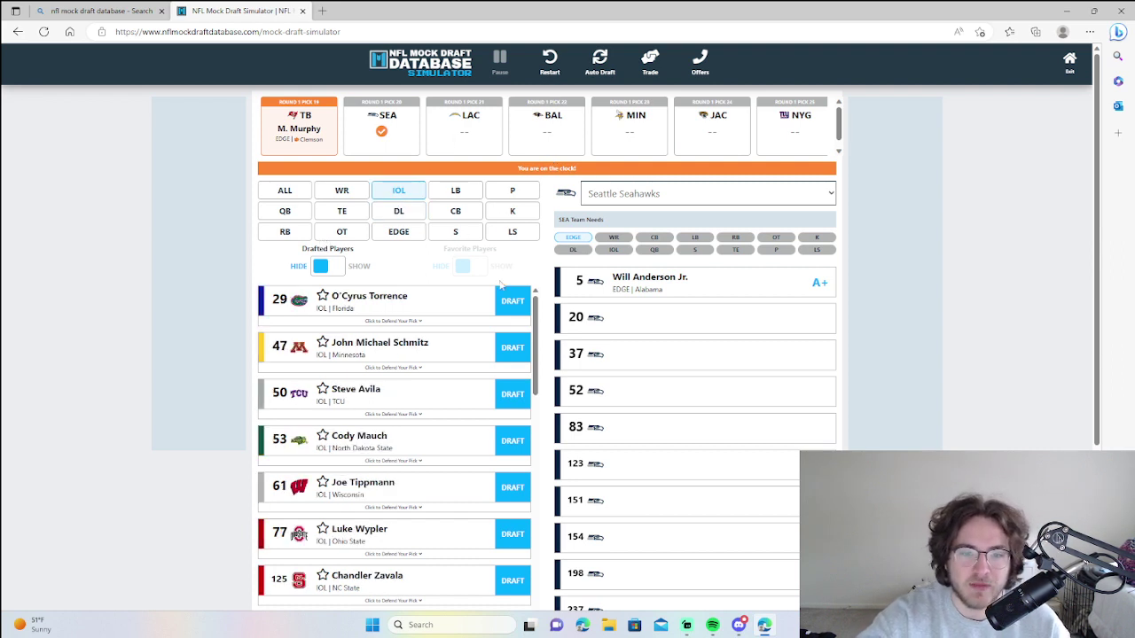
left_click(514, 303)
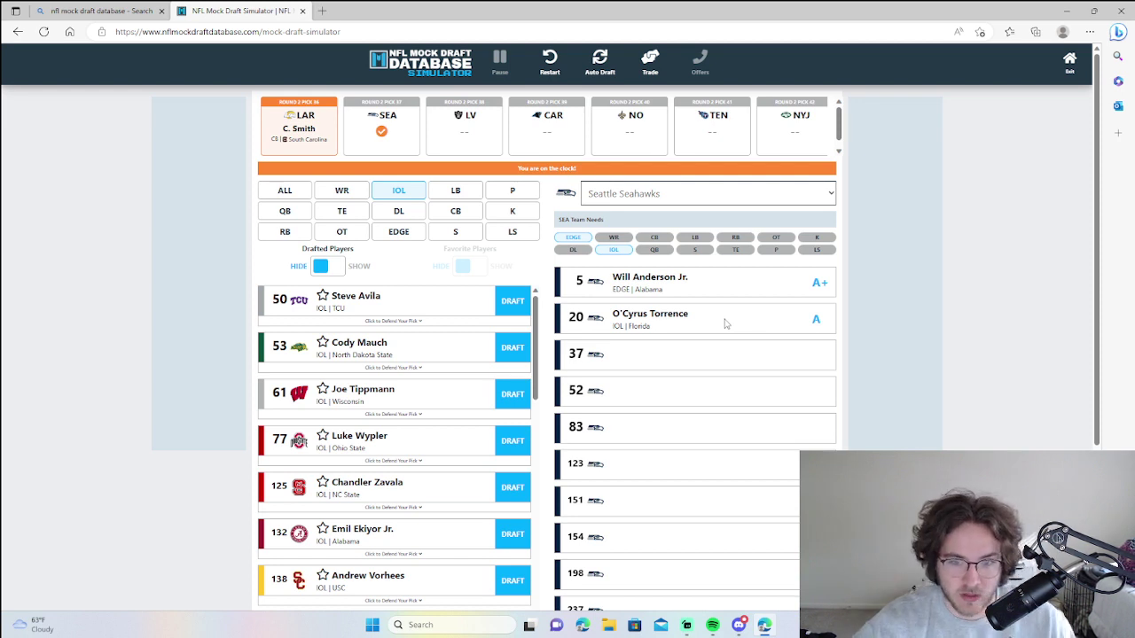
Step: Check the available defensive linemen and wide receivers, and draft receiver Josh Downs at pick 37
left_click(399, 213)
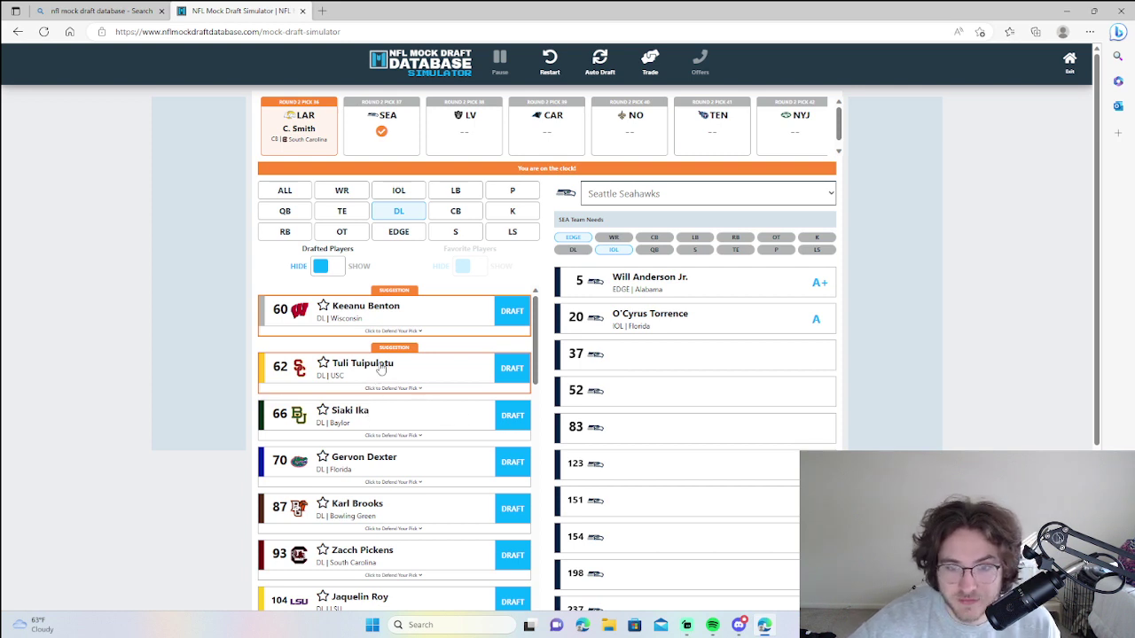
left_click(351, 192)
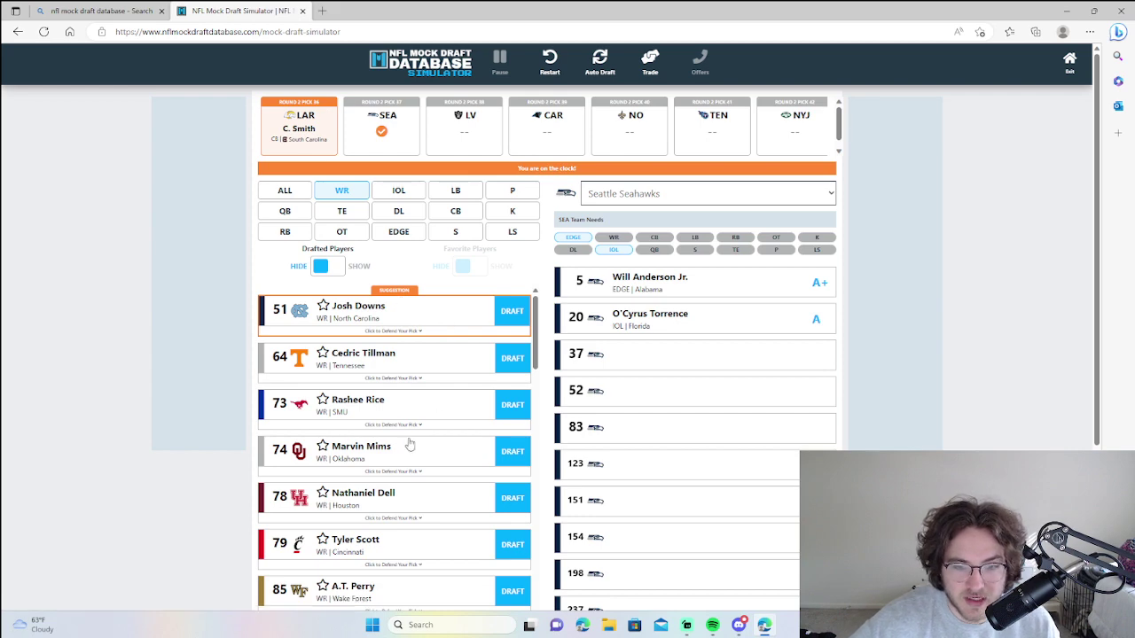
left_click(509, 315)
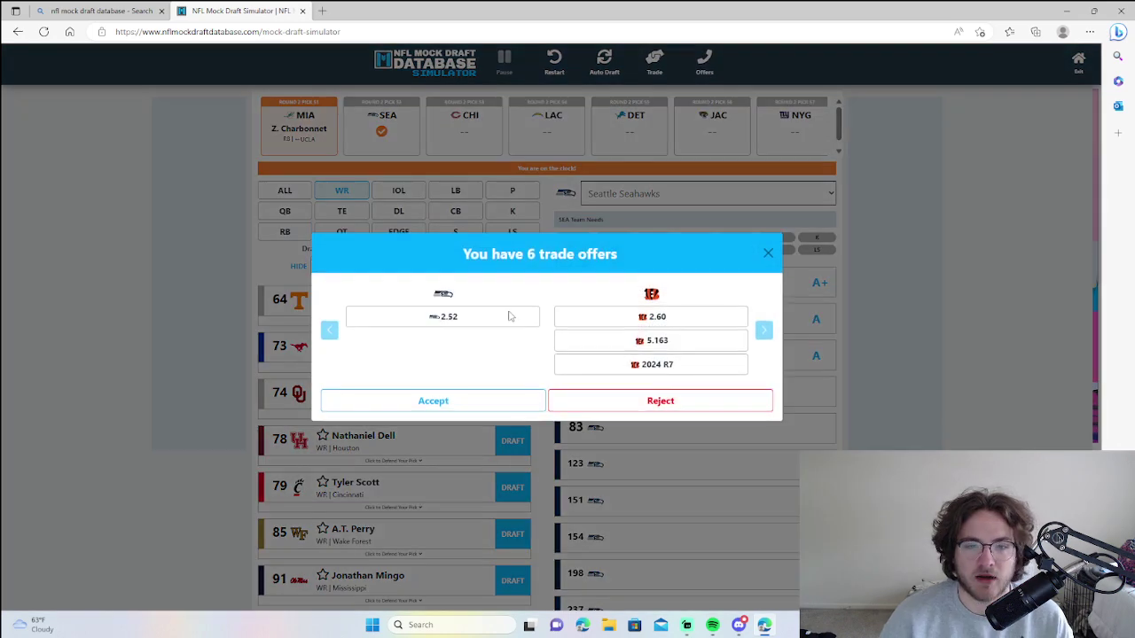
Step: Dismiss the trade offers for pick 52 and draft Baylor defensive lineman Siaki Ika
left_click(768, 254)
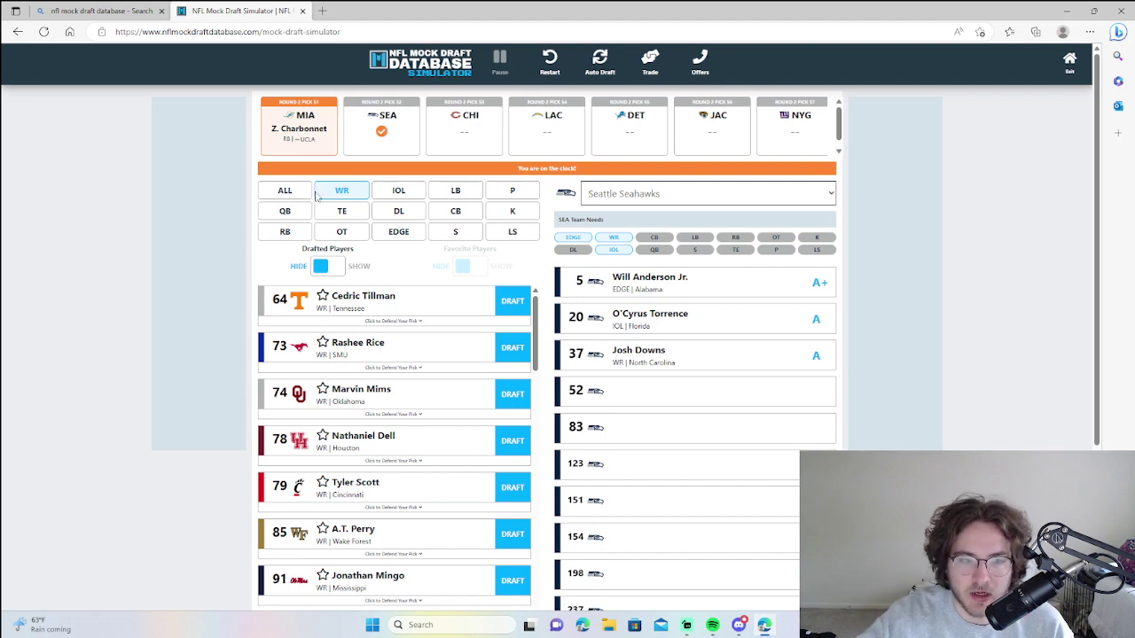
scroll(641, 413, "down", 2)
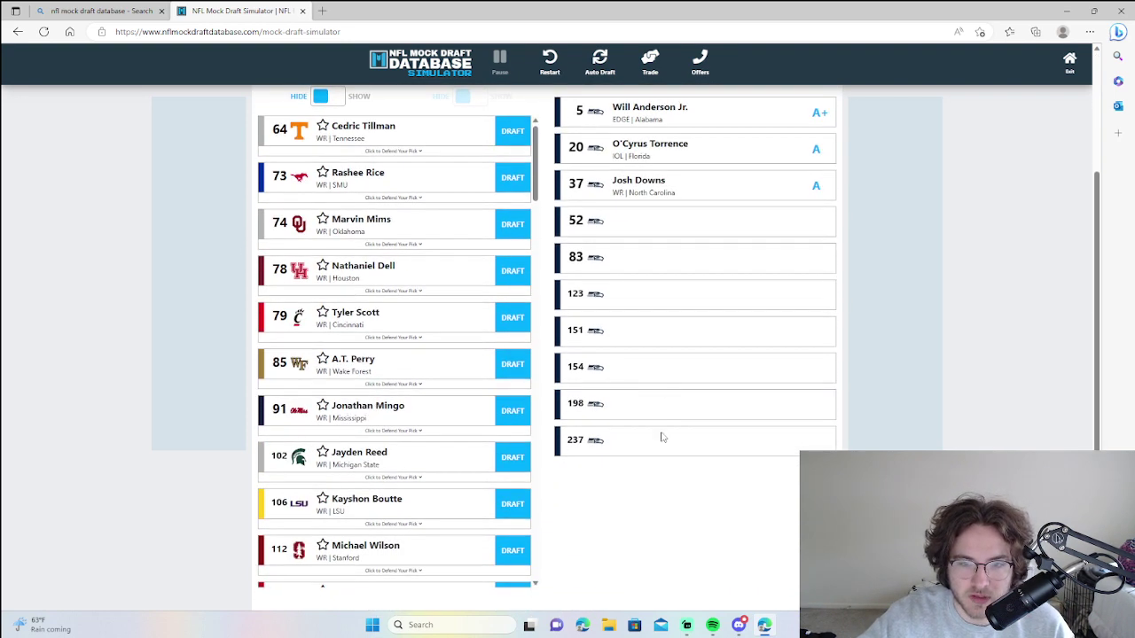
scroll(656, 401, "up", 2)
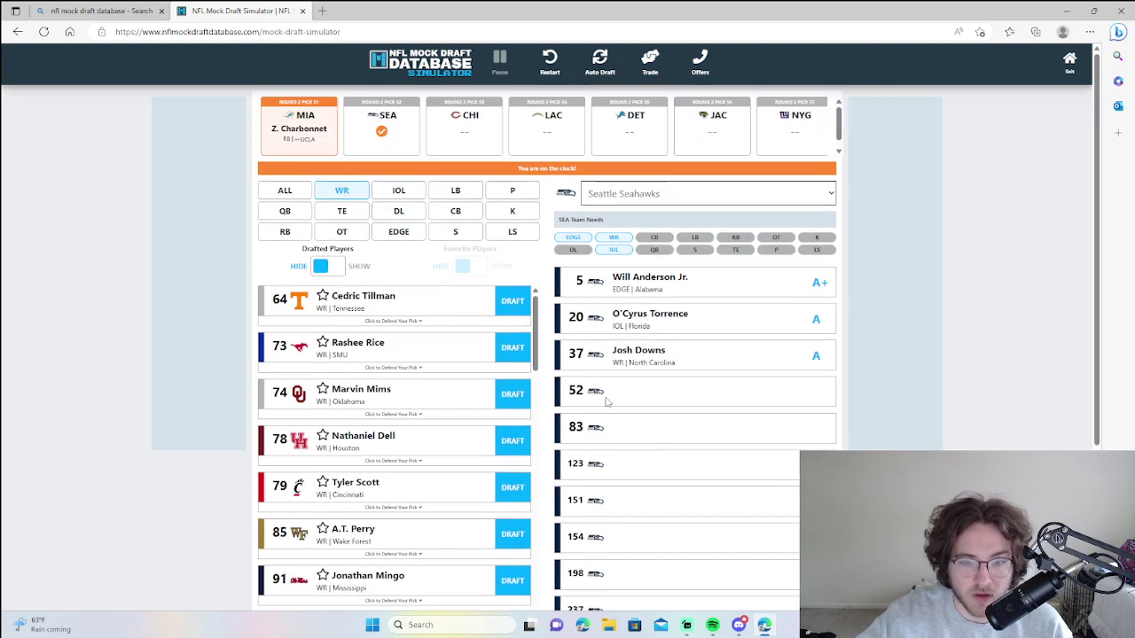
left_click(402, 211)
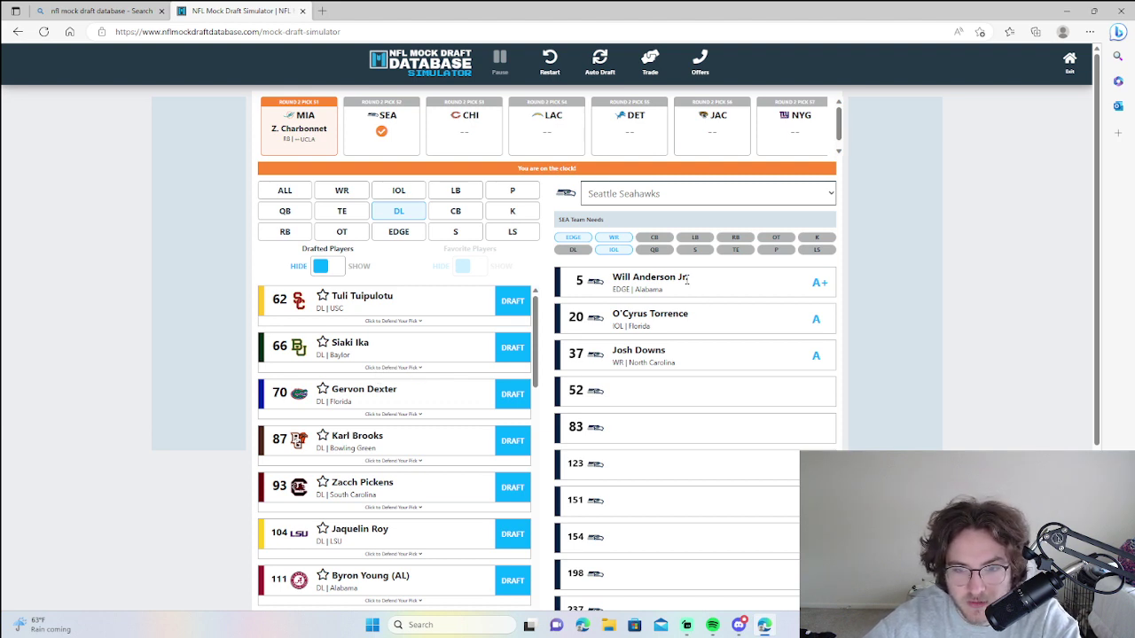
left_click(506, 352)
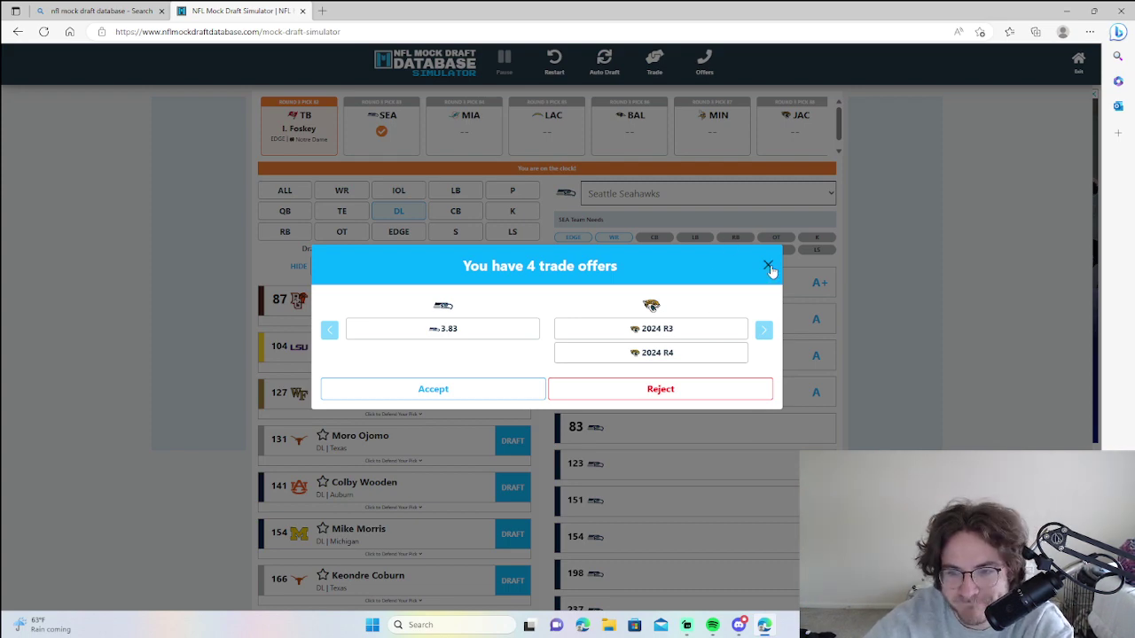
Step: Dismiss the trade offers, review EDGE, overall and CB prospects, and draft cornerback Garrett Williams at pick 83
left_click(769, 266)
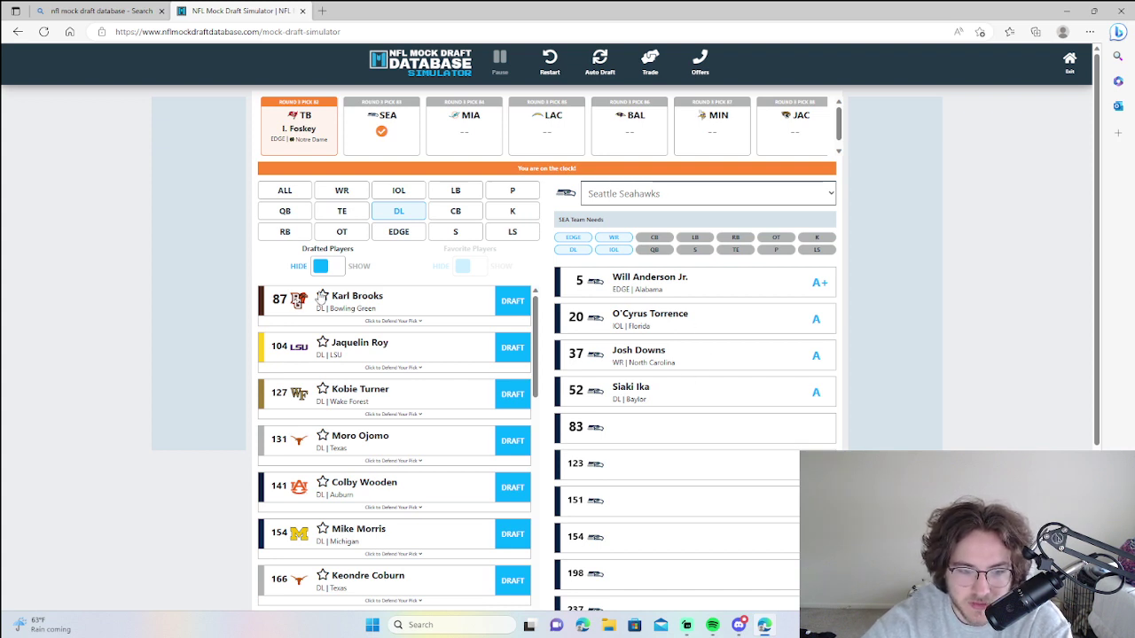
left_click(401, 233)
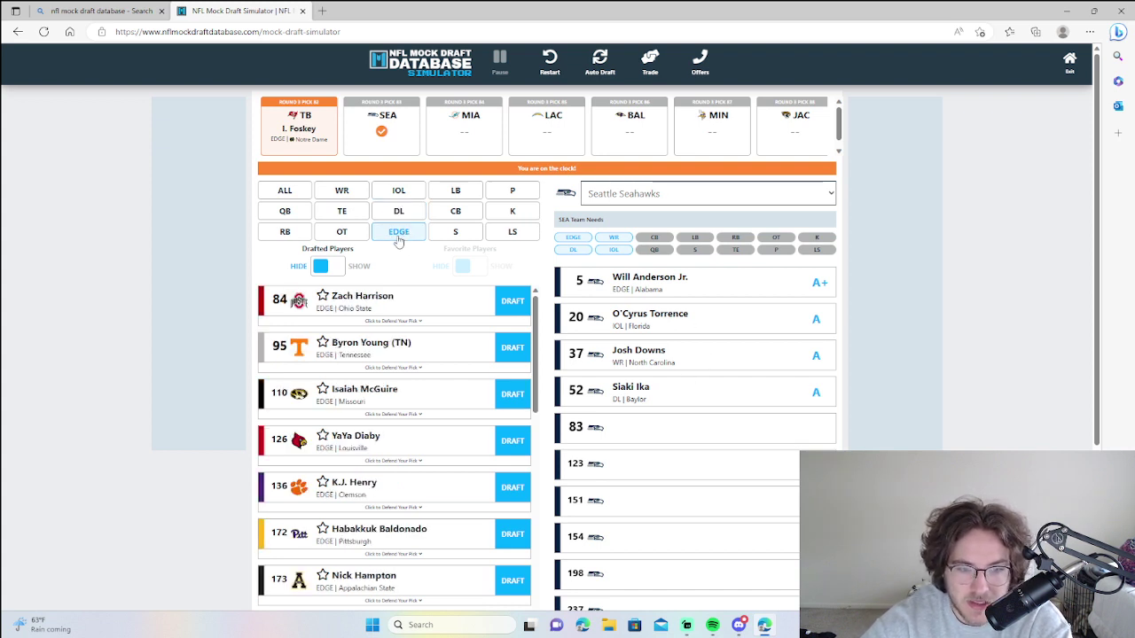
left_click(286, 191)
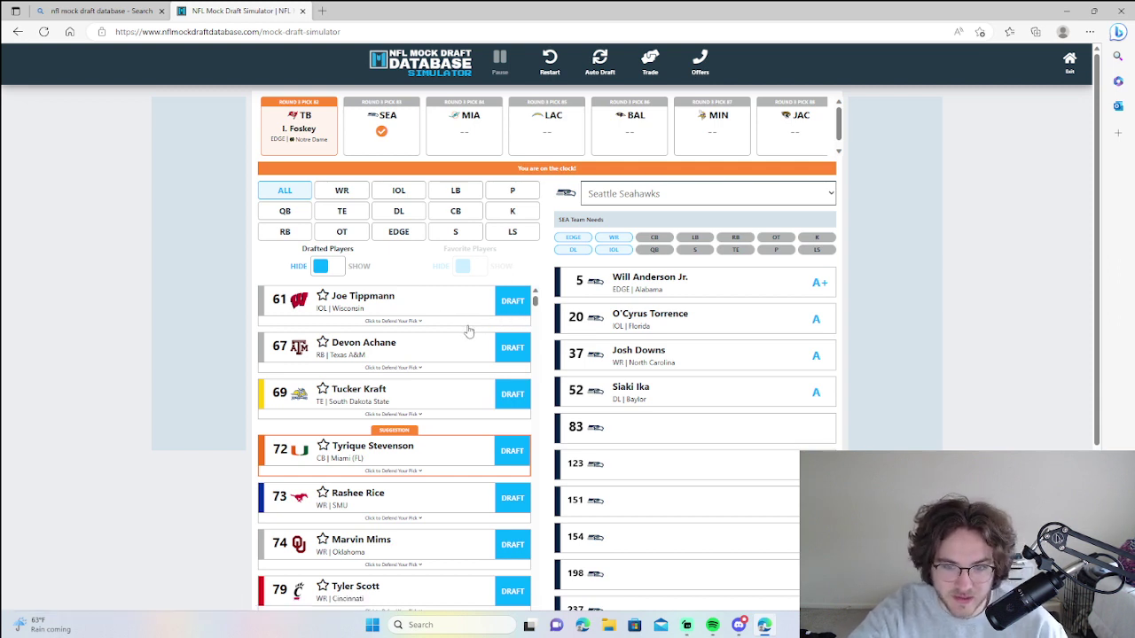
left_click(457, 219)
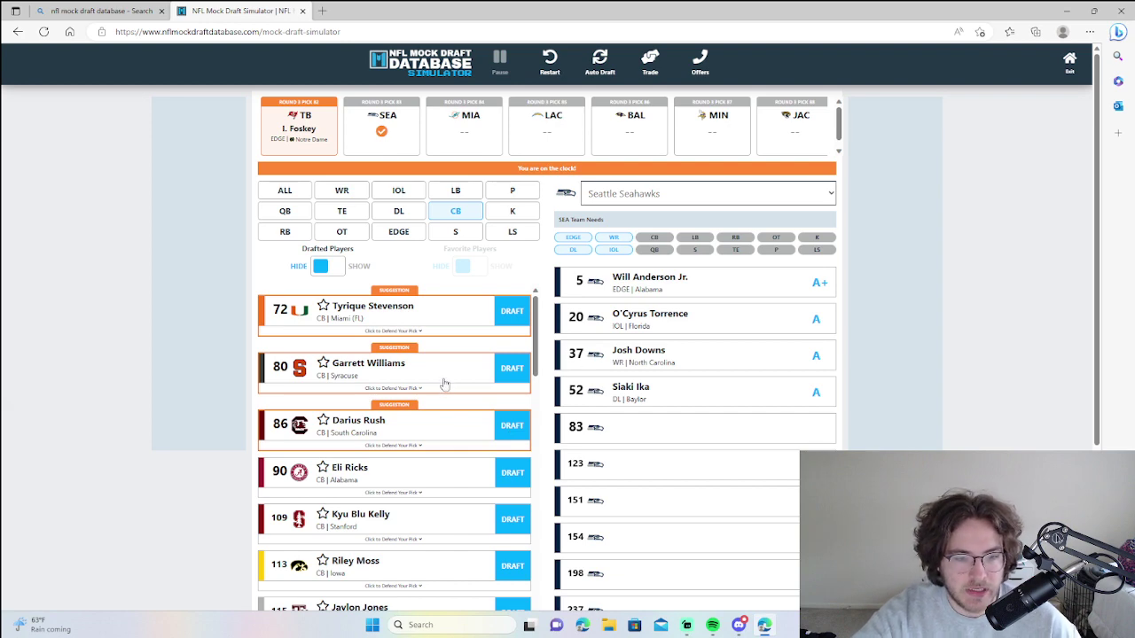
left_click(505, 379)
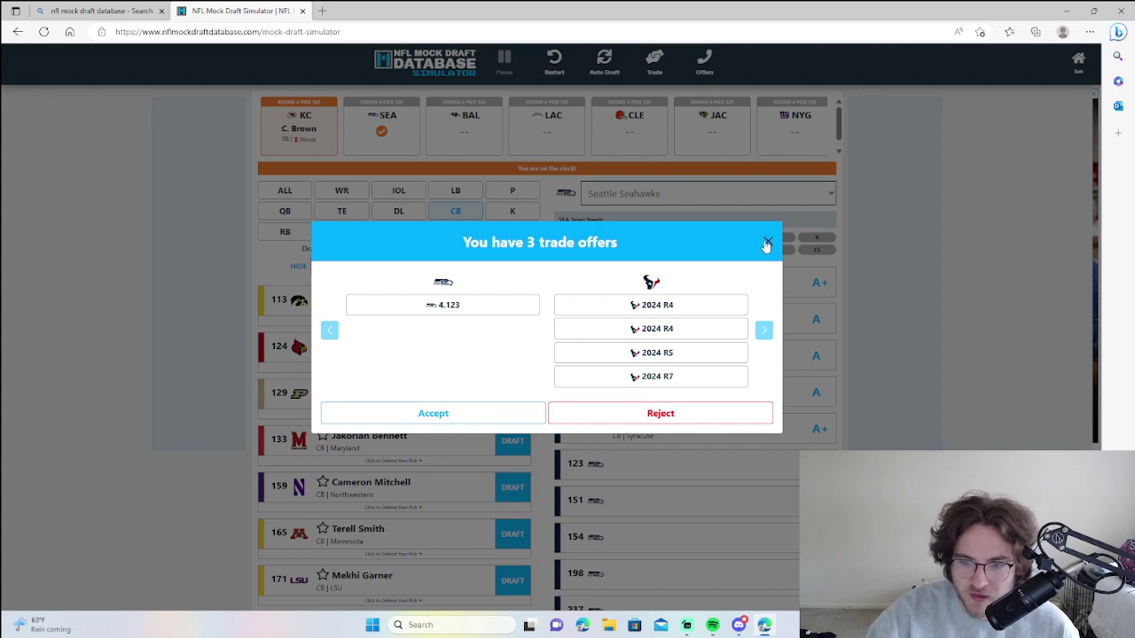
Step: Dismiss the trade offers, review prospects at all positions, and draft linebacker Henry To'oto'o at pick 123
left_click(767, 242)
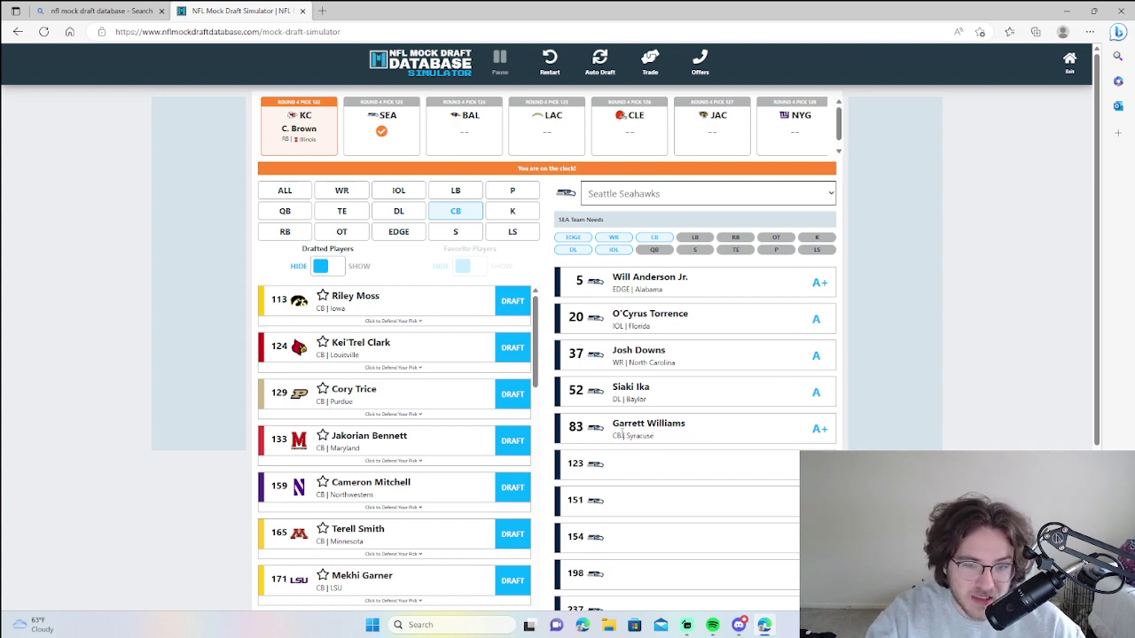
left_click(284, 193)
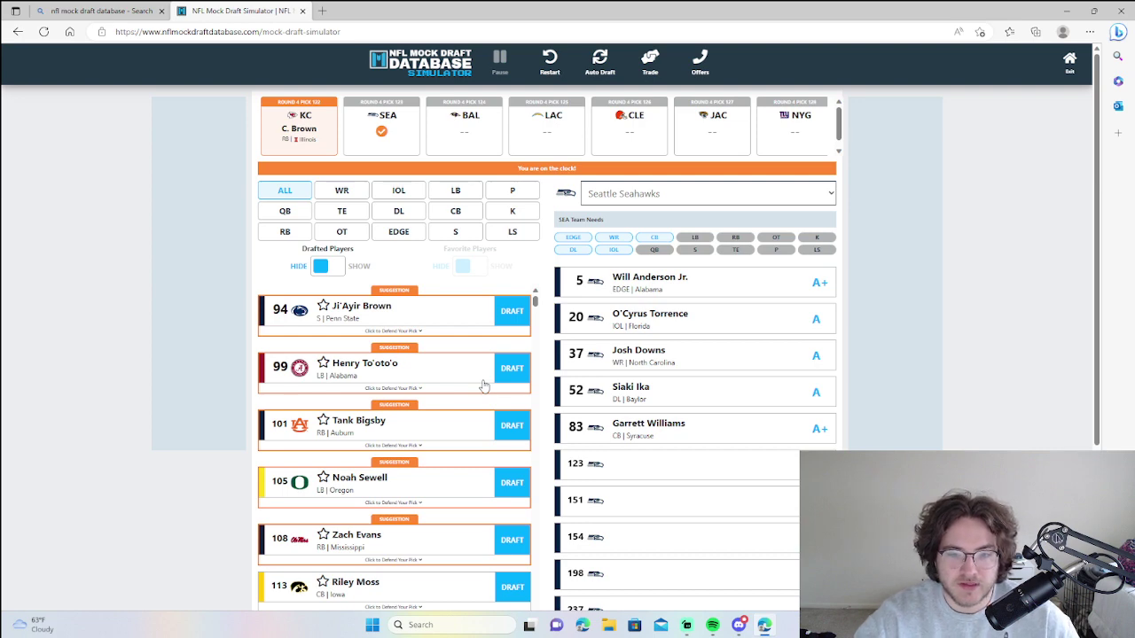
scroll(629, 399, "down", 1)
scroll(647, 404, "up", 1)
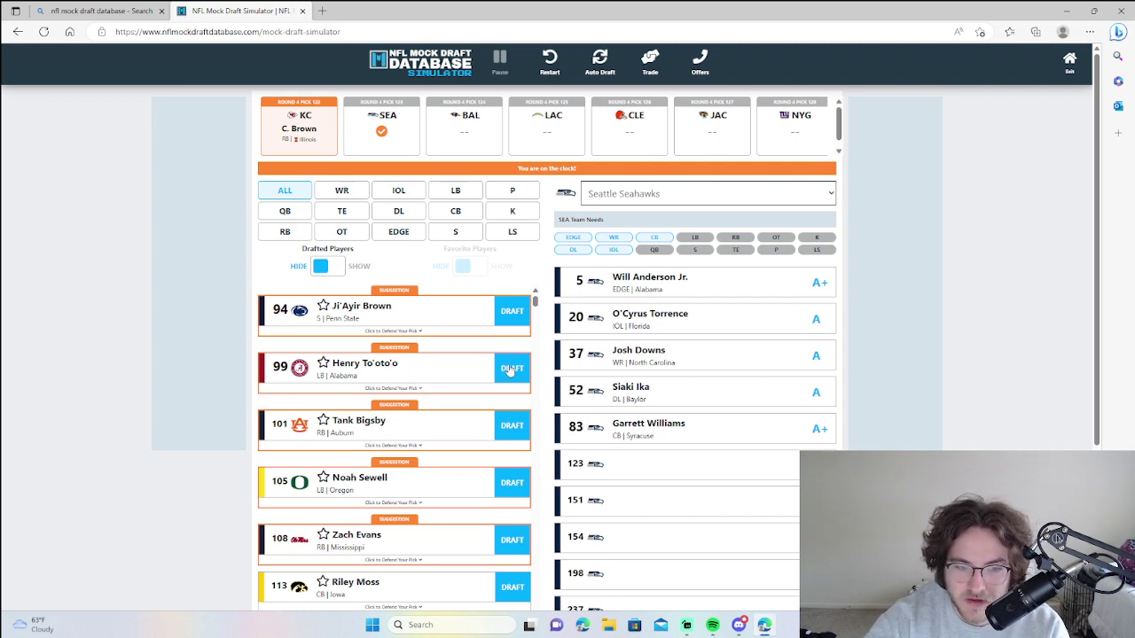
left_click(512, 368)
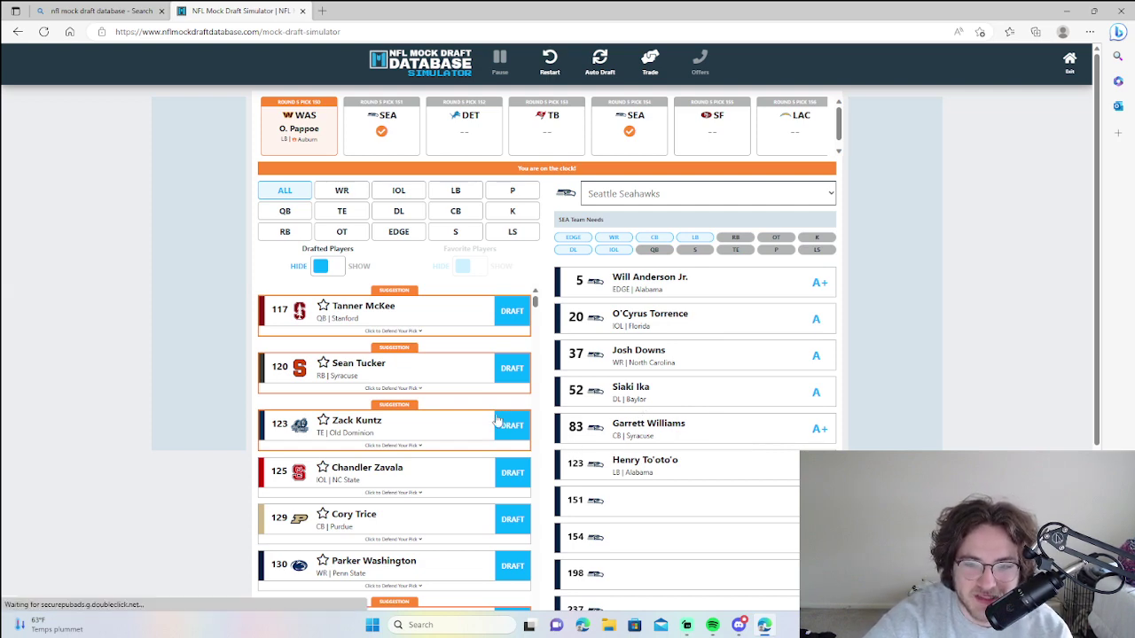
Step: Check the remaining edge rushers and defensive linemen, and draft Michigan's Mike Morris at pick 151
left_click(398, 232)
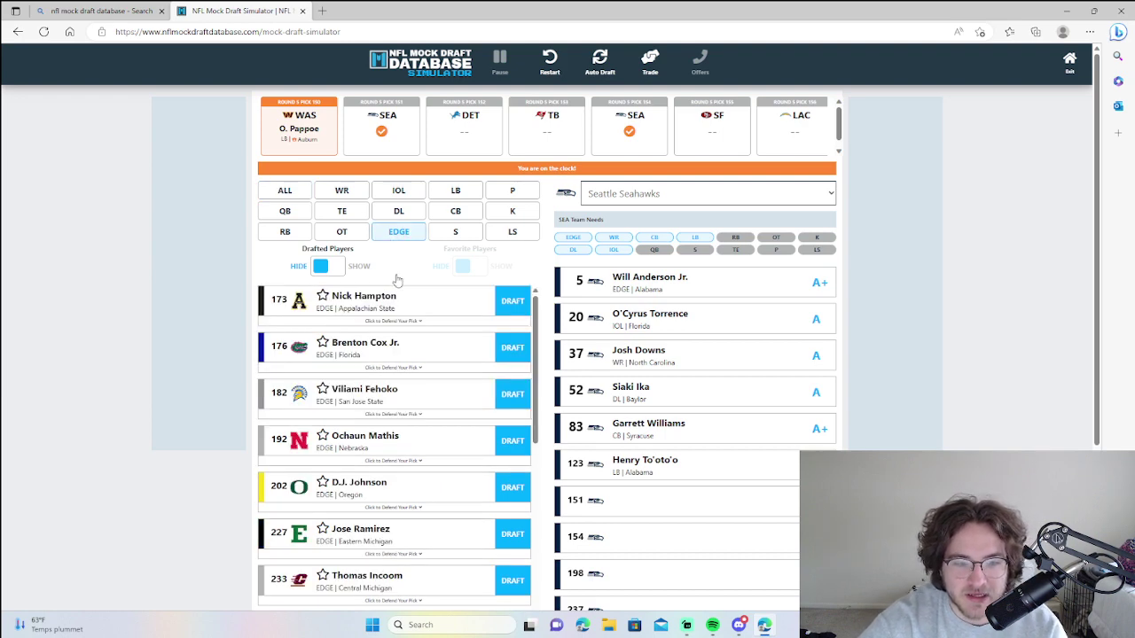
left_click(410, 218)
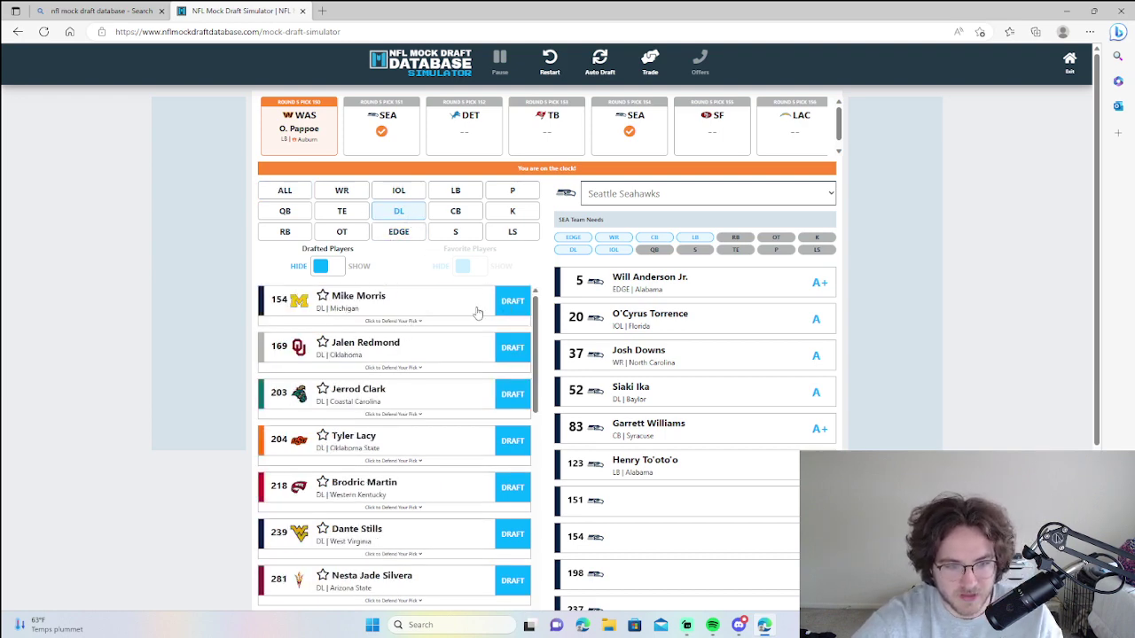
left_click(513, 308)
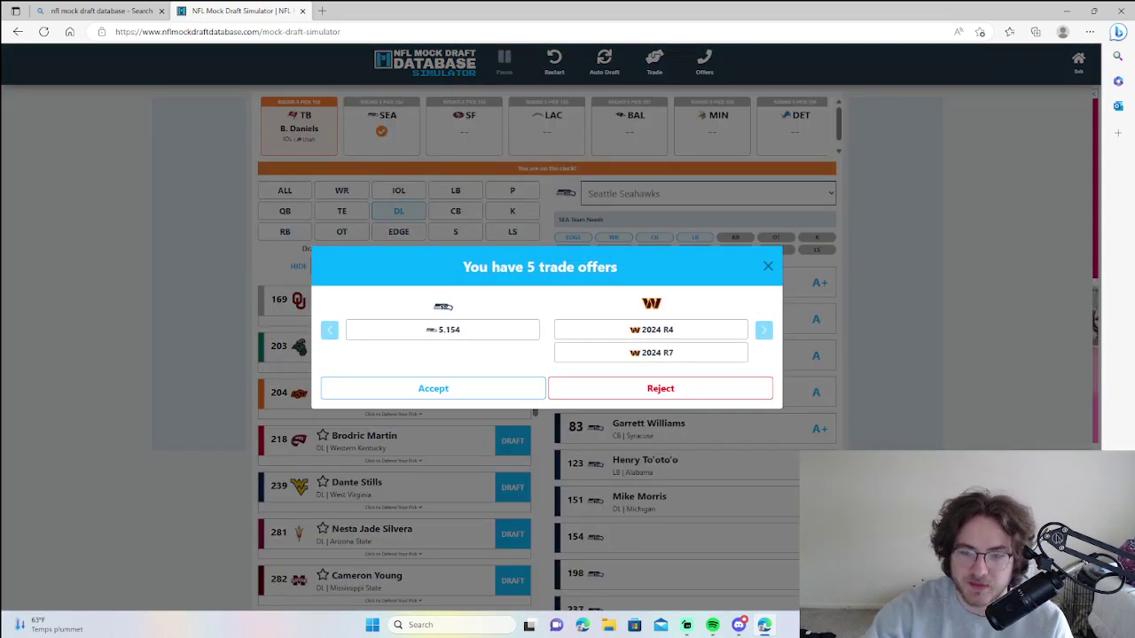
Step: Dismiss the trade offers, review the remaining prospects, and draft interior offensive lineman Andrew Vorhees at pick 154
left_click(767, 266)
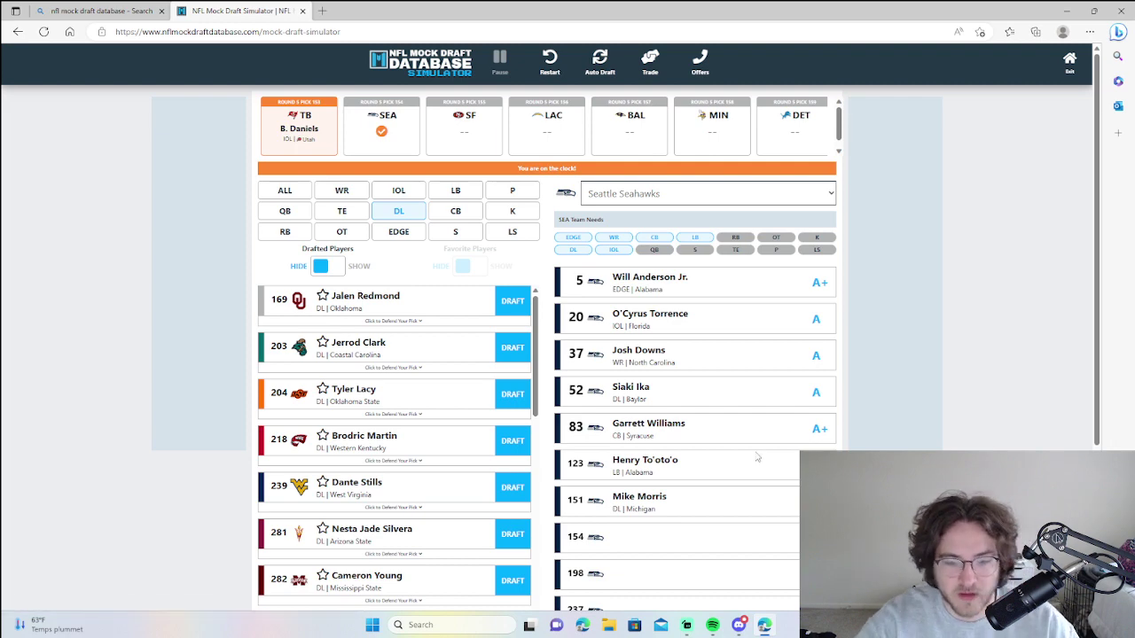
scroll(687, 476, "down", 1)
scroll(621, 483, "up", 1)
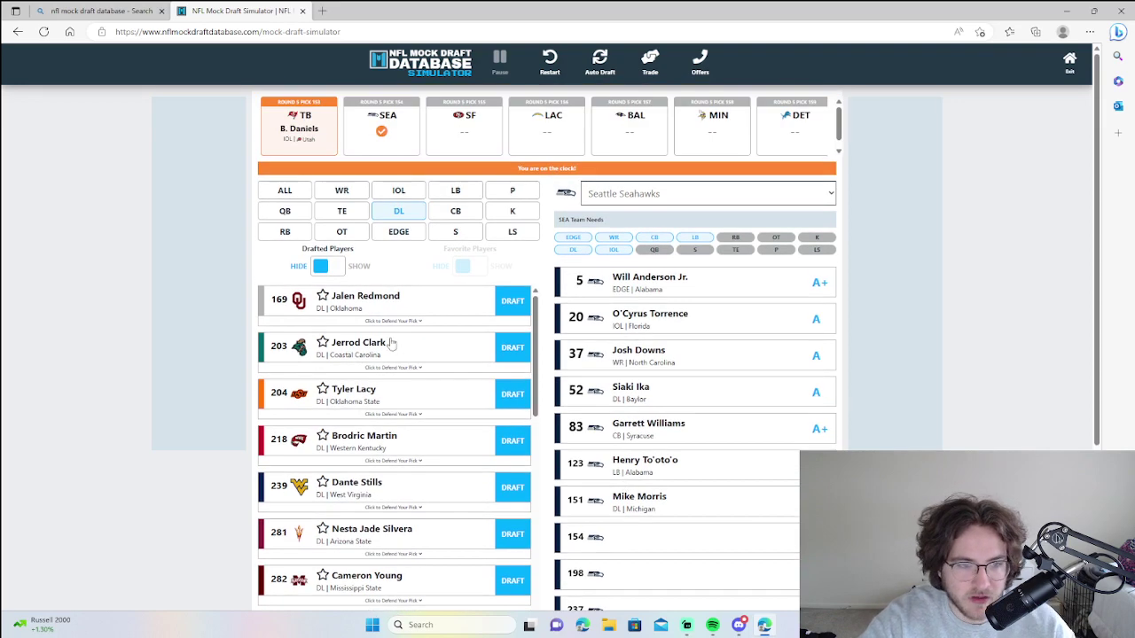
left_click(297, 192)
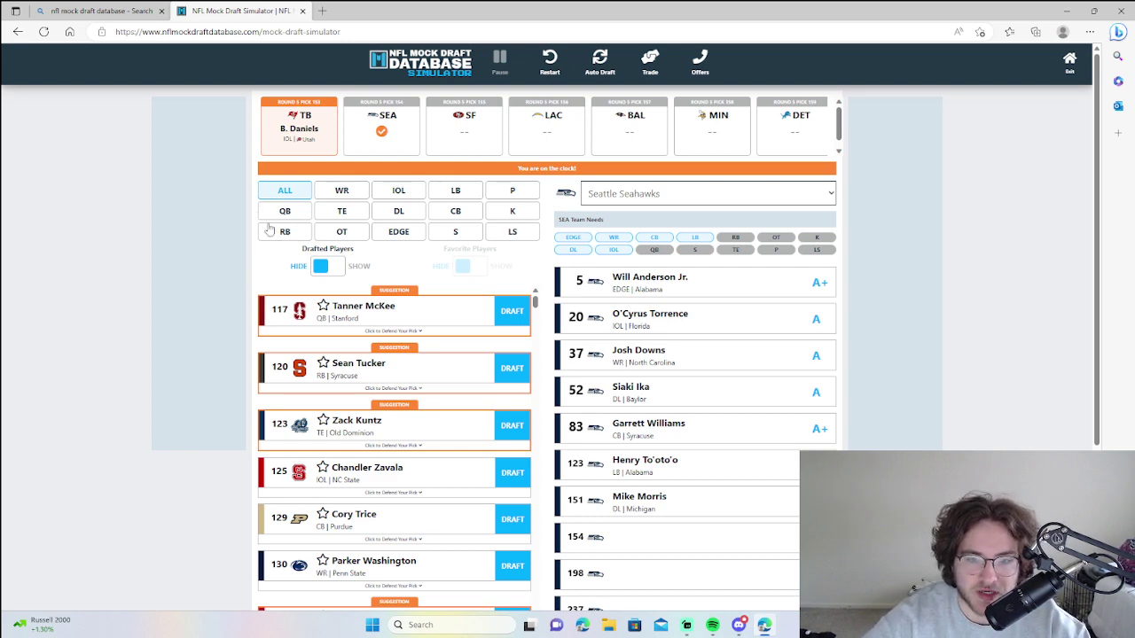
left_click(398, 193)
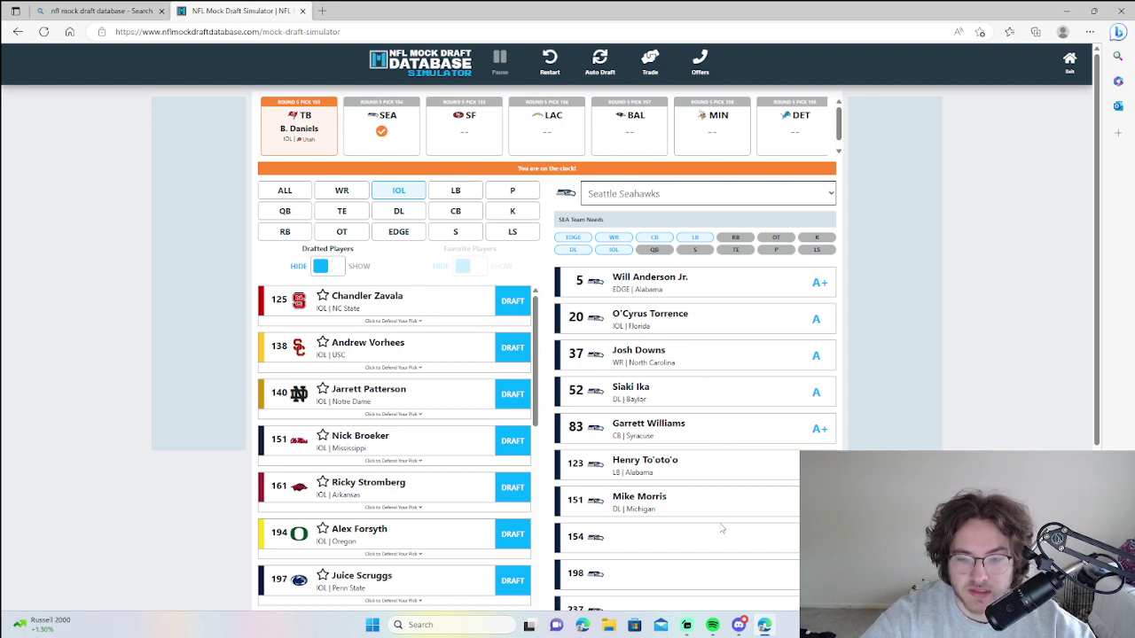
left_click(511, 348)
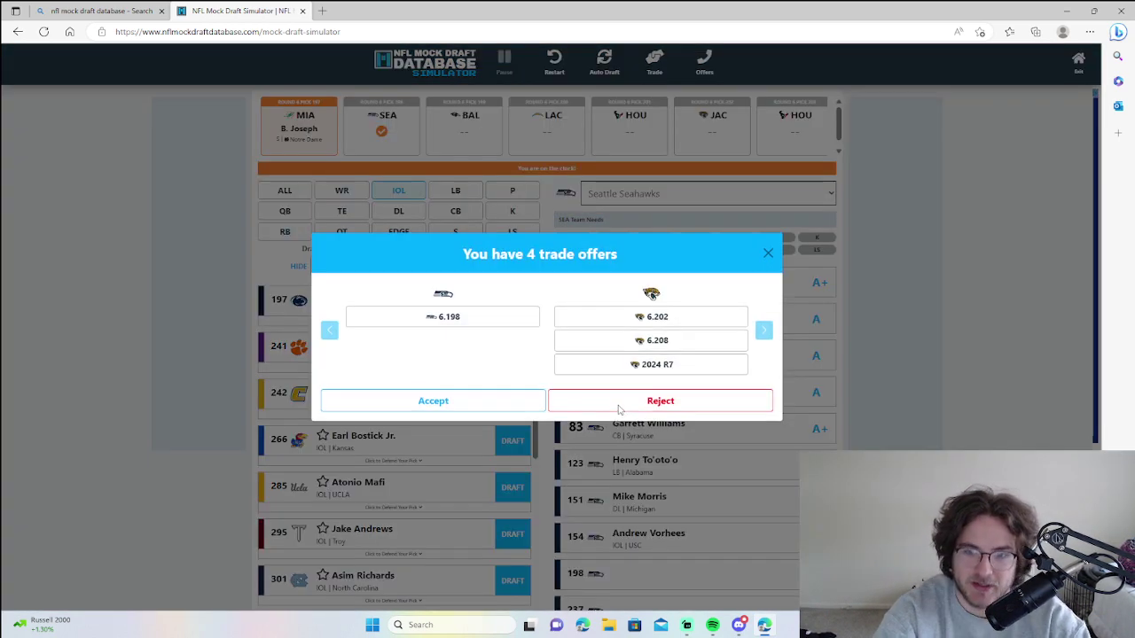
Step: Dismiss the trade offers for pick 198 and review the Seahawks' selections made so far
left_click(768, 253)
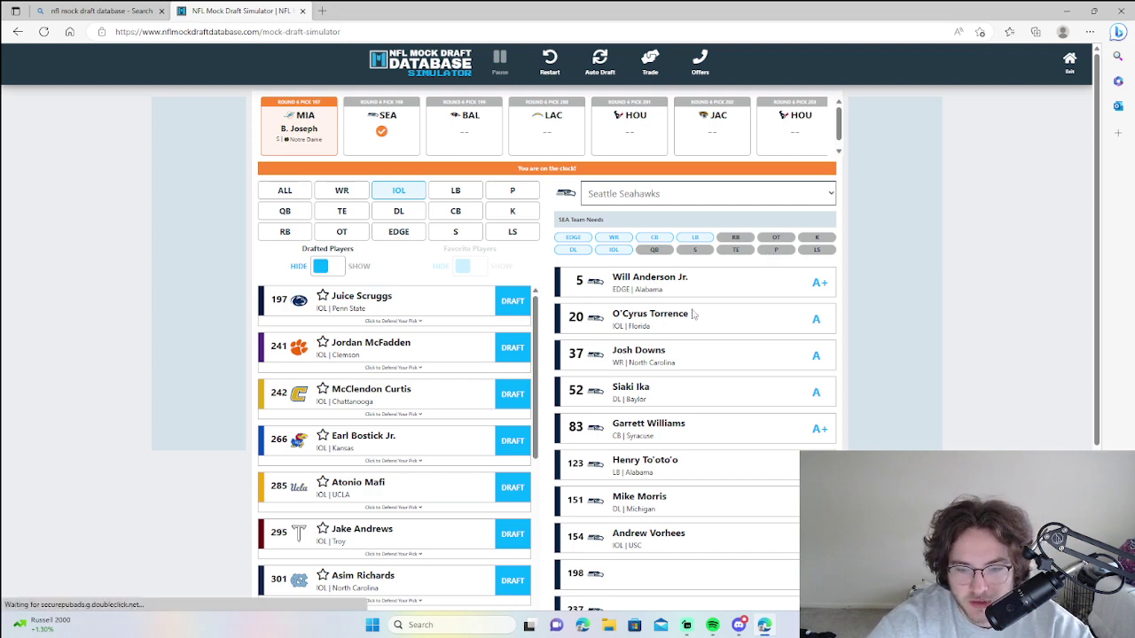
scroll(690, 324, "down", 1)
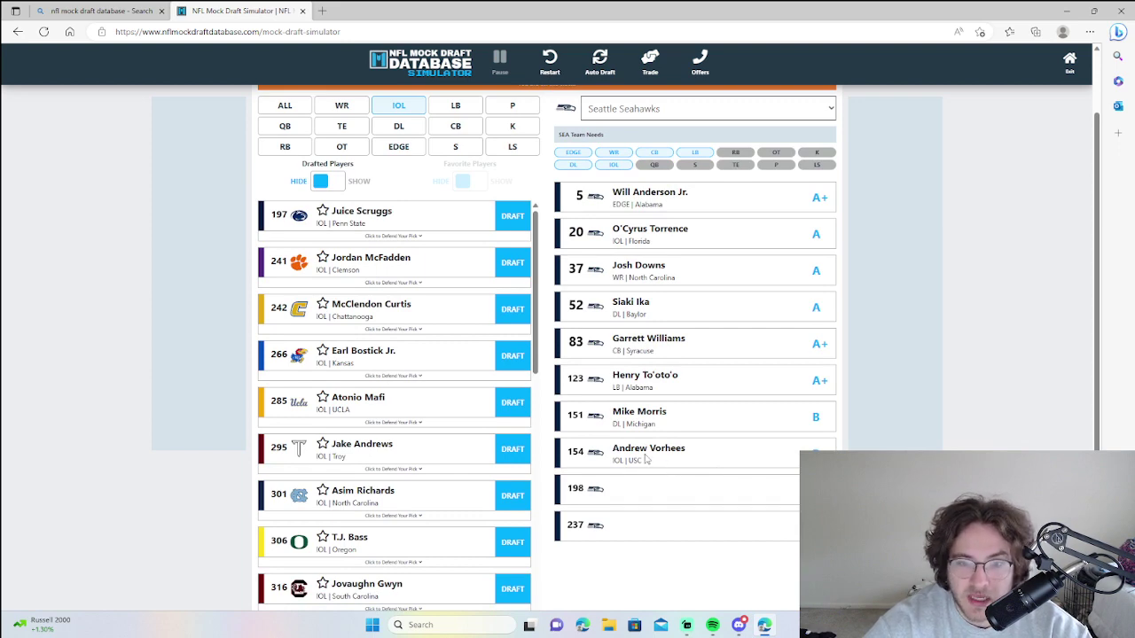
scroll(641, 445, "up", 1)
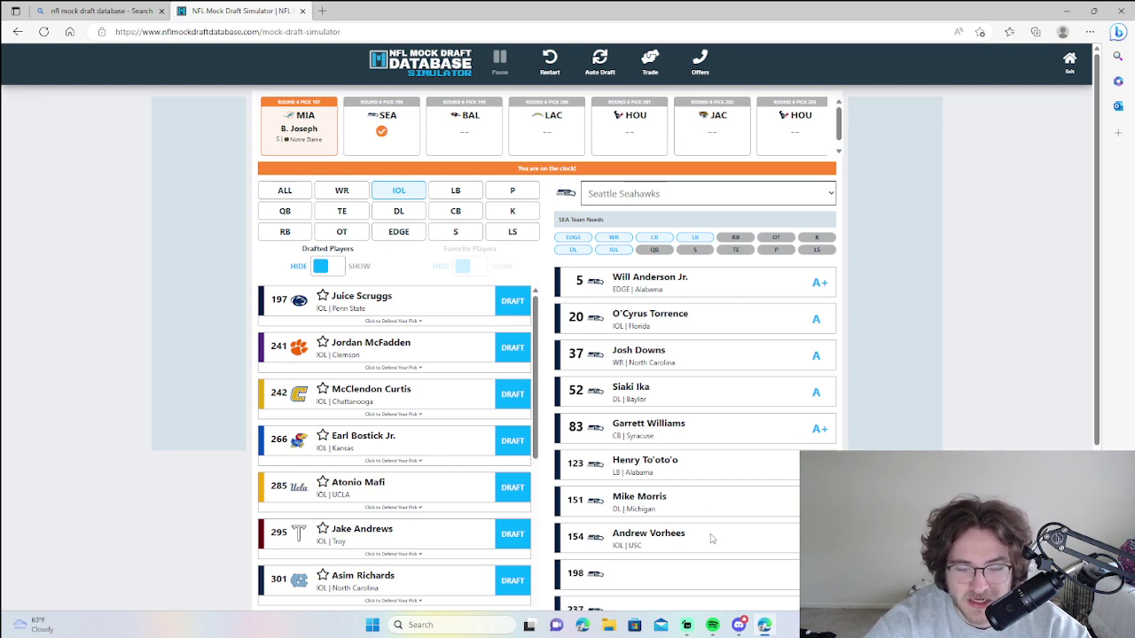
Step: Examine the remaining quarterbacks, safeties and overall prospects as candidates for pick 198
left_click(282, 191)
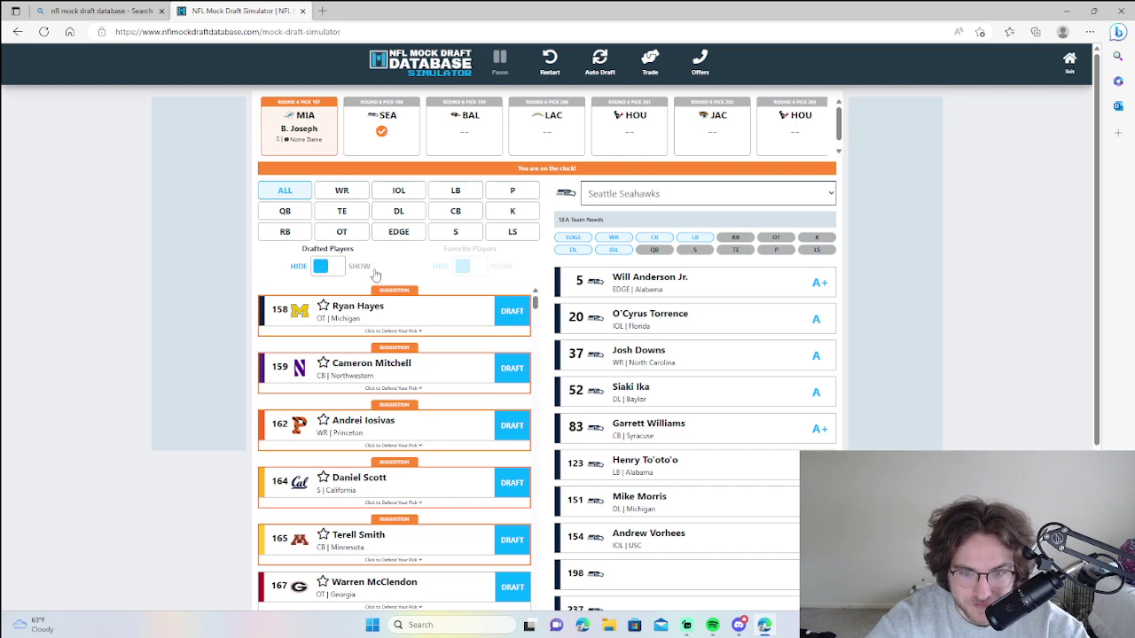
left_click(289, 213)
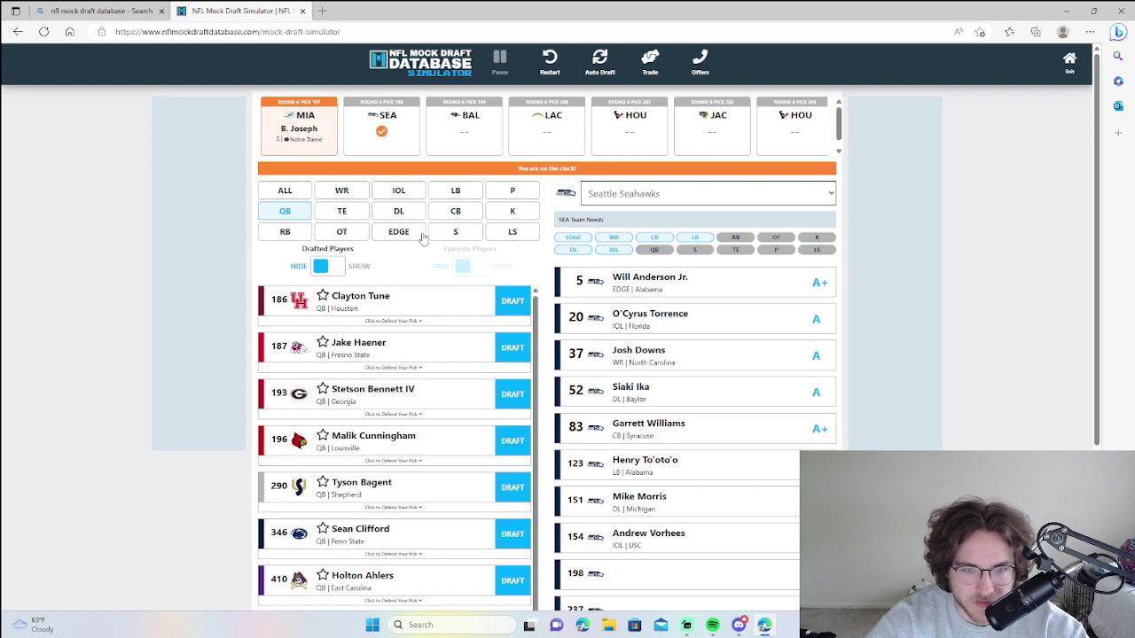
left_click(470, 234)
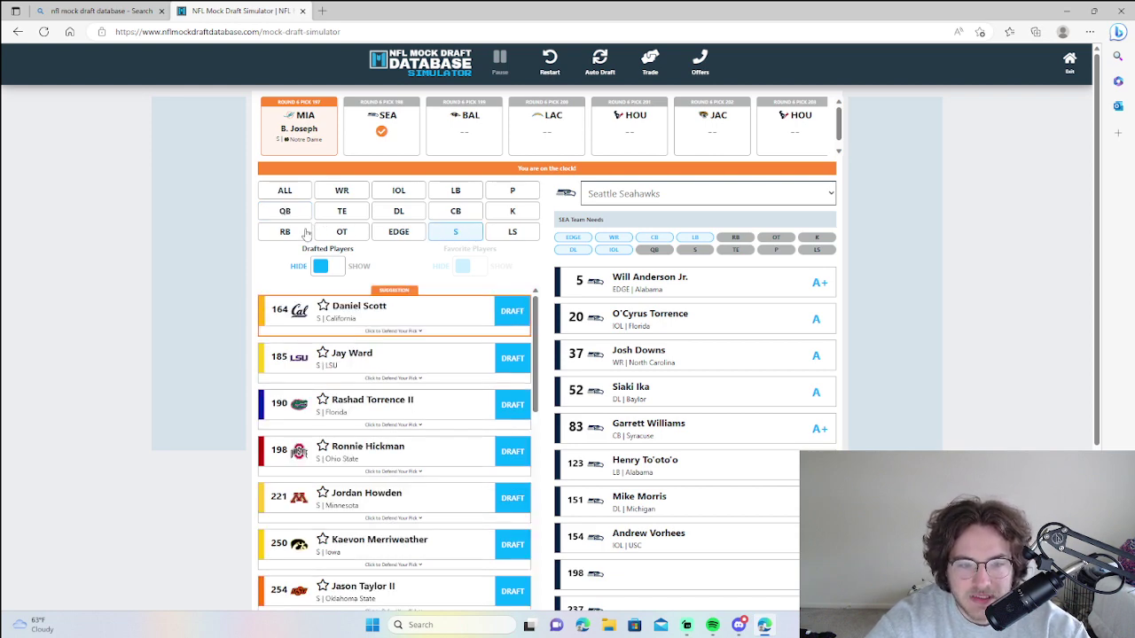
left_click(285, 193)
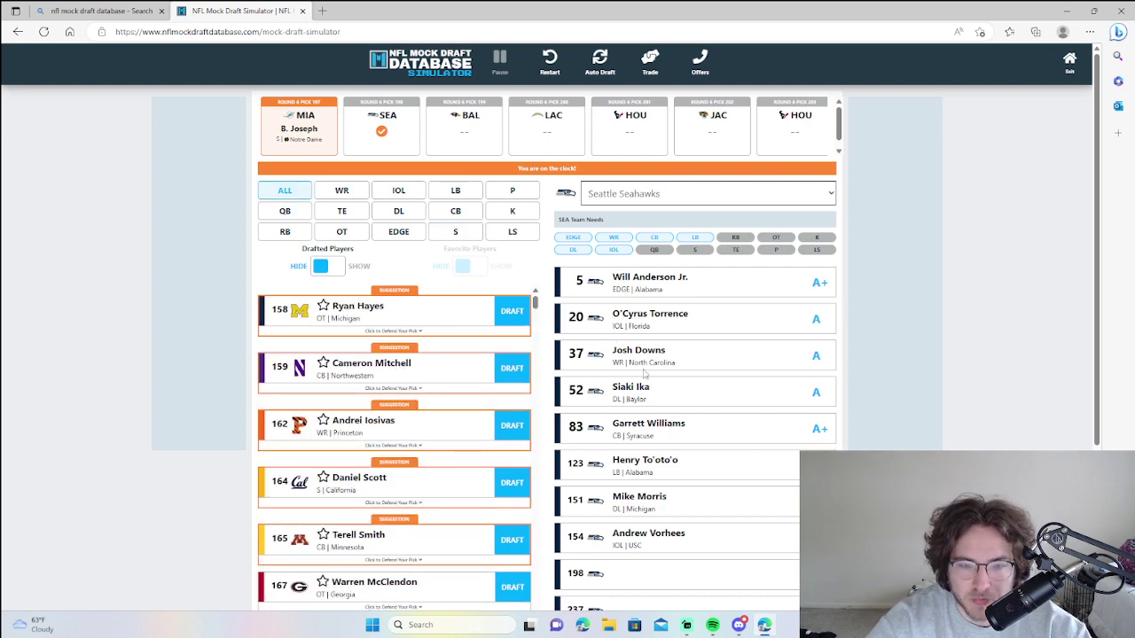
scroll(420, 421, "down", 2)
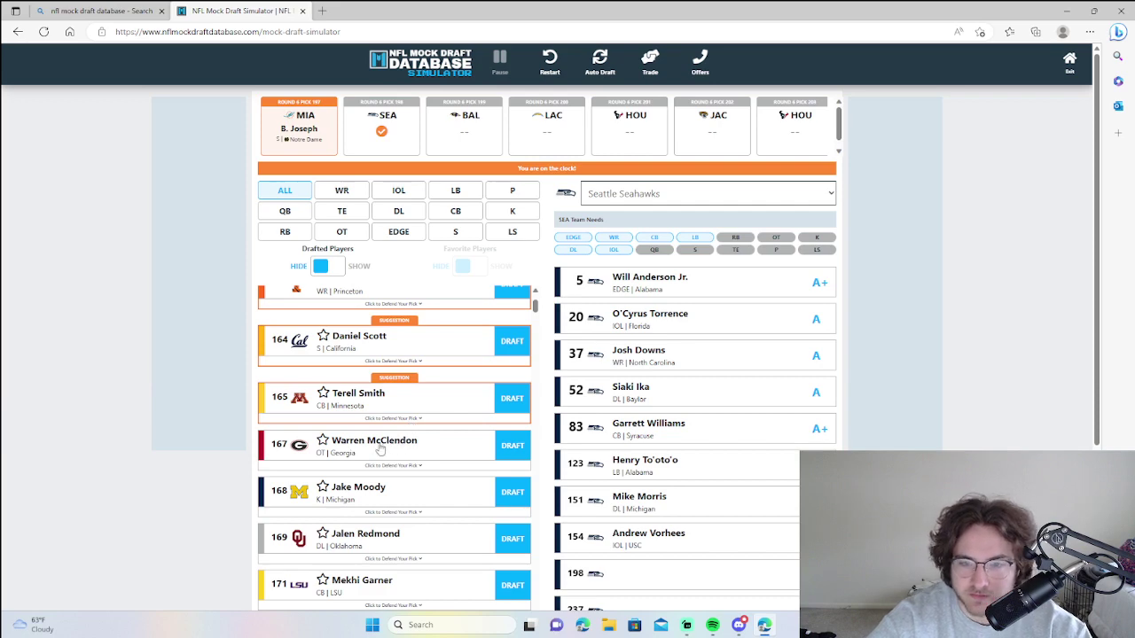
scroll(355, 439, "down", 3)
scroll(354, 452, "down", 5)
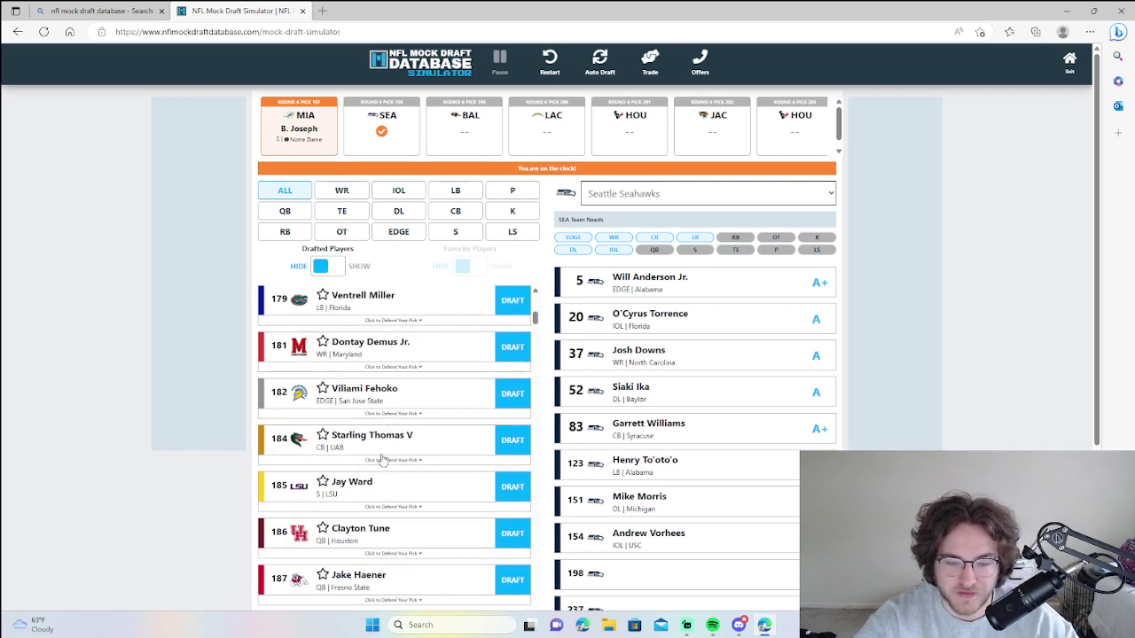
scroll(383, 459, "down", 3)
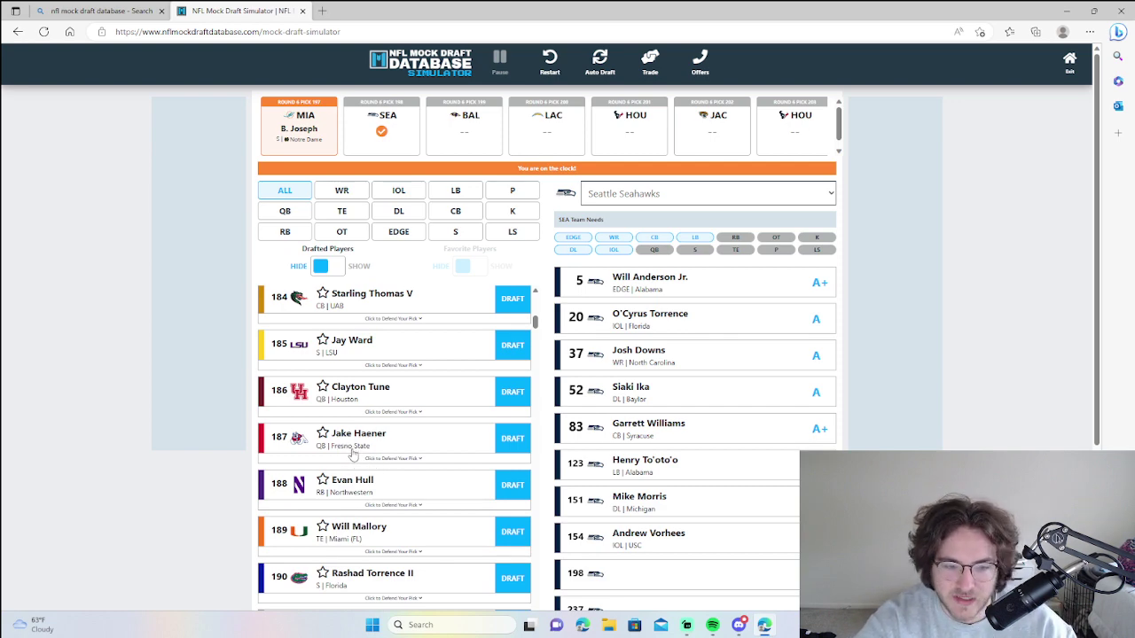
scroll(353, 454, "up", 7)
Step: Check the available tight ends and draft Purdue's Payne Durham at pick 198
left_click(341, 211)
scroll(414, 423, "up", 3)
scroll(414, 423, "up", 3)
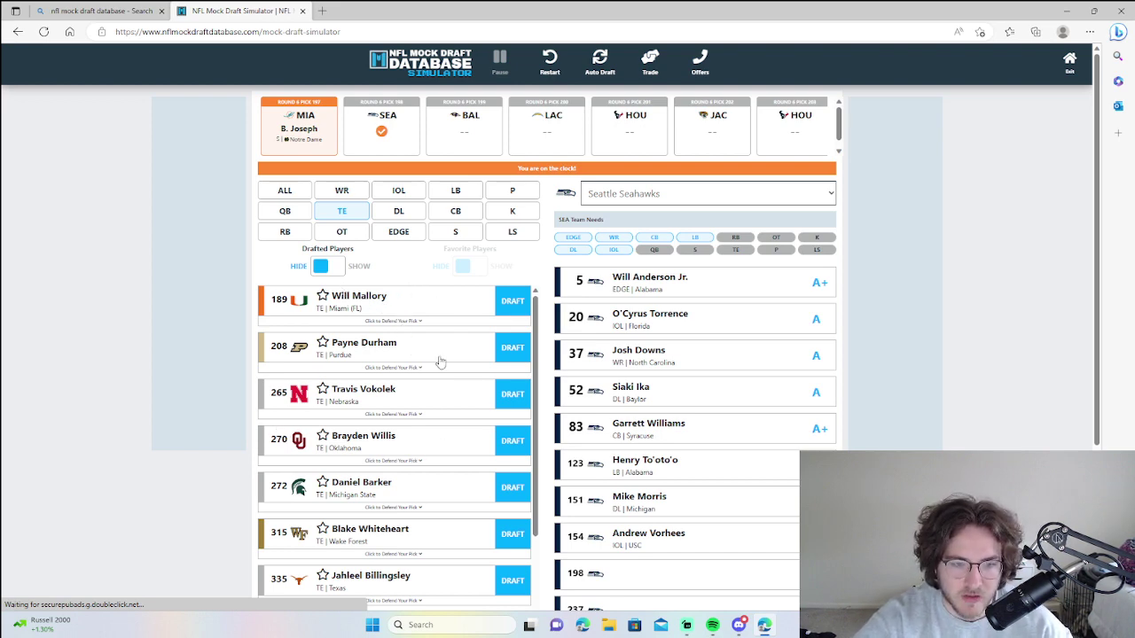
left_click(506, 350)
scroll(719, 473, "down", 1)
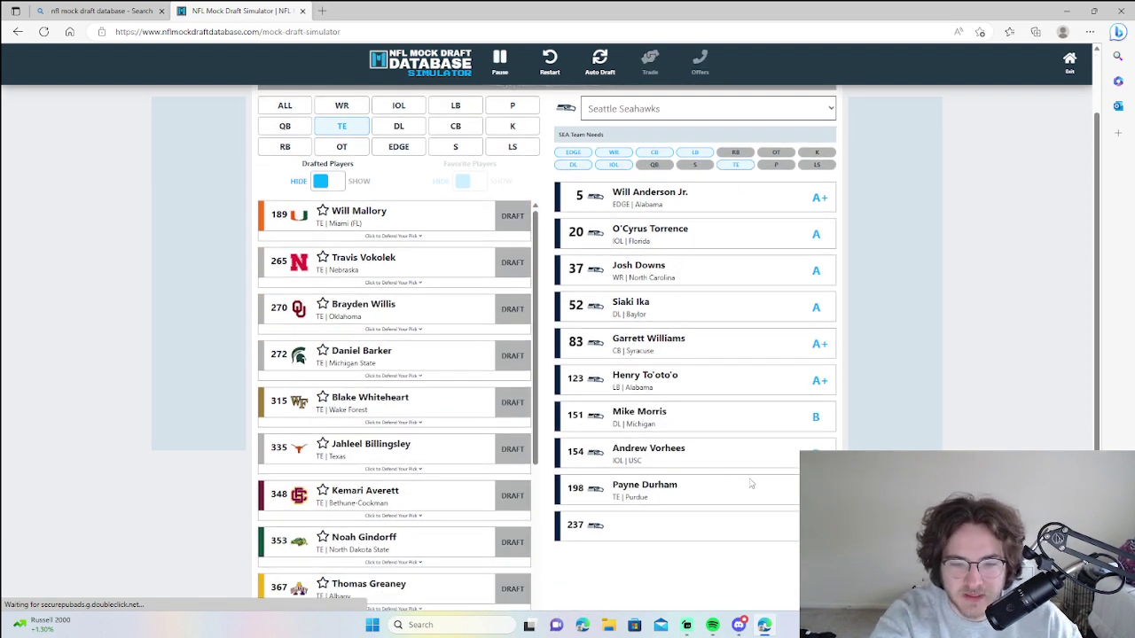
Step: Check the overall and safety prospects, and draft Ohio State safety Ronnie Hickman at pick 237
scroll(798, 502, "up", 1)
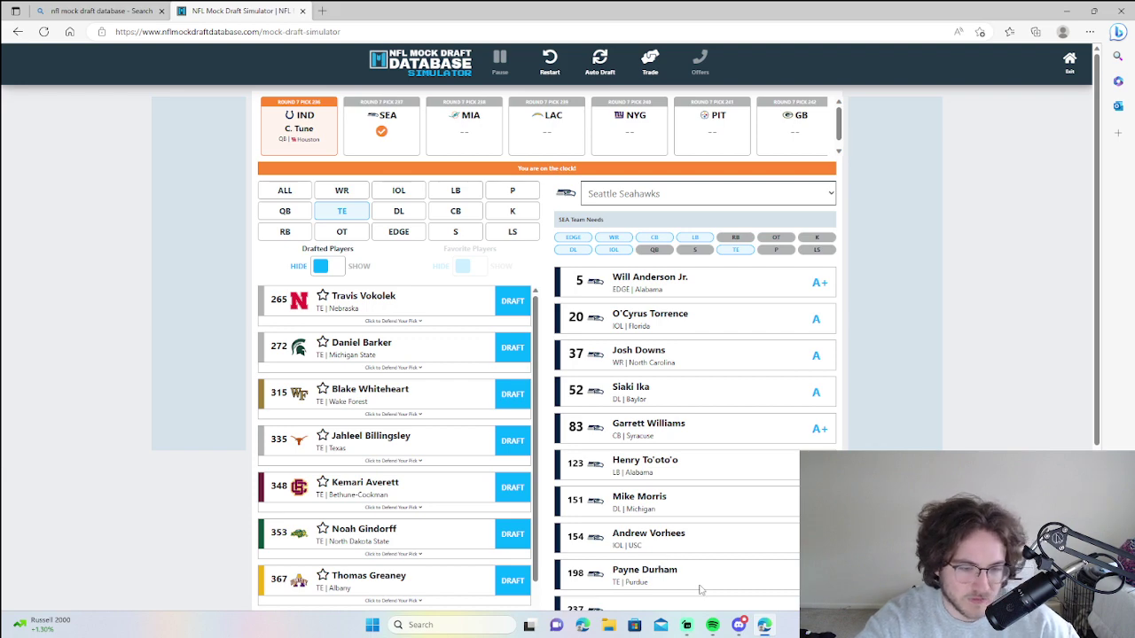
left_click(287, 195)
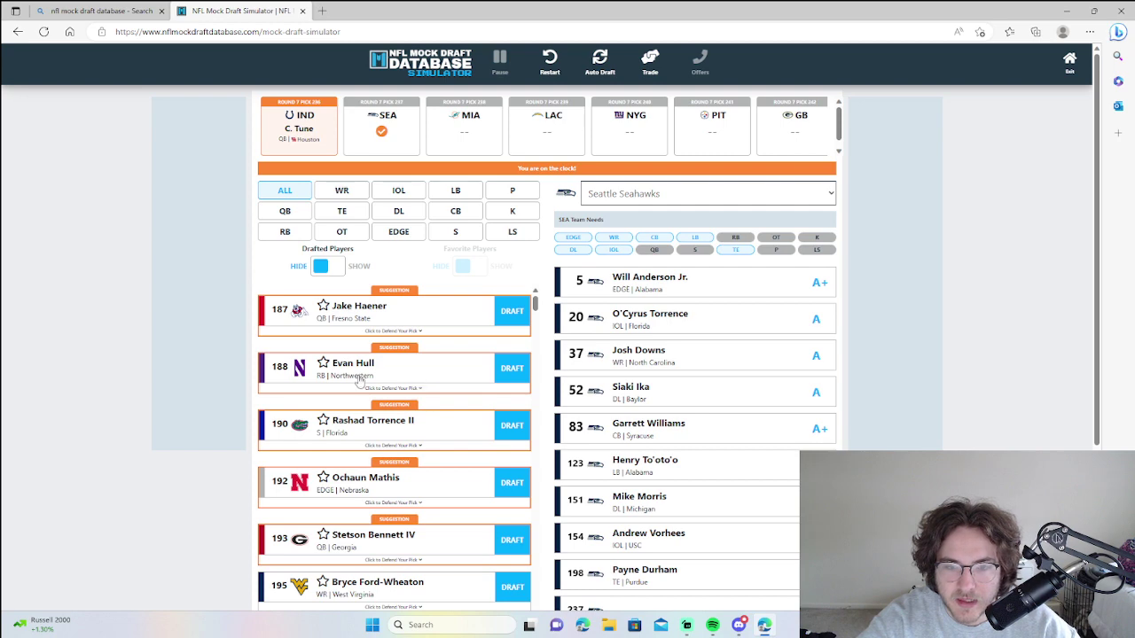
left_click(468, 235)
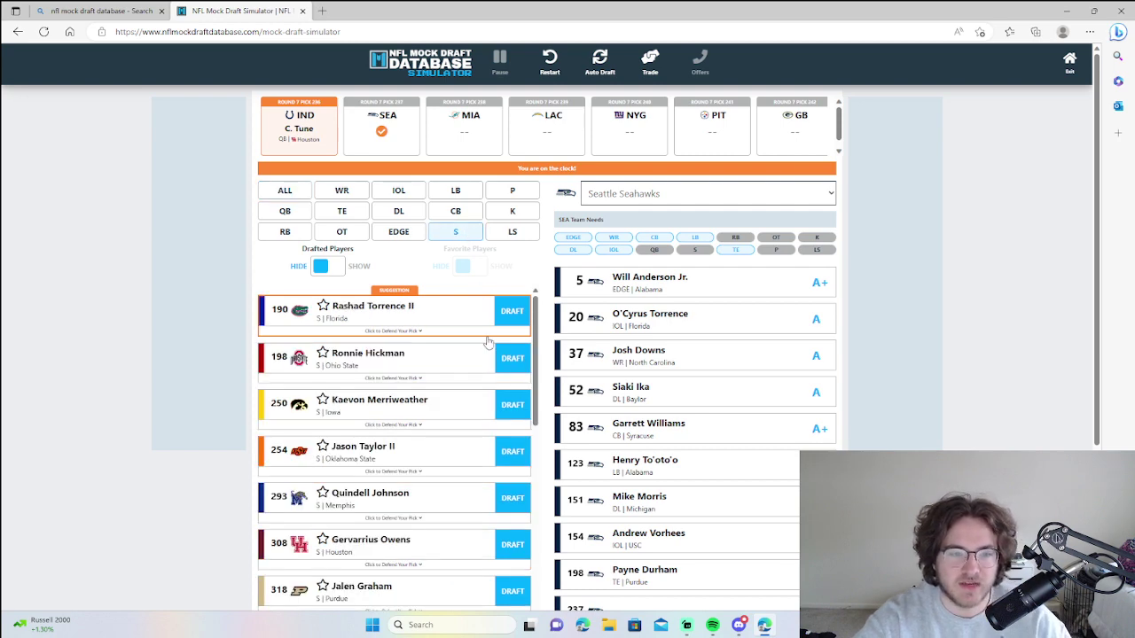
left_click(508, 359)
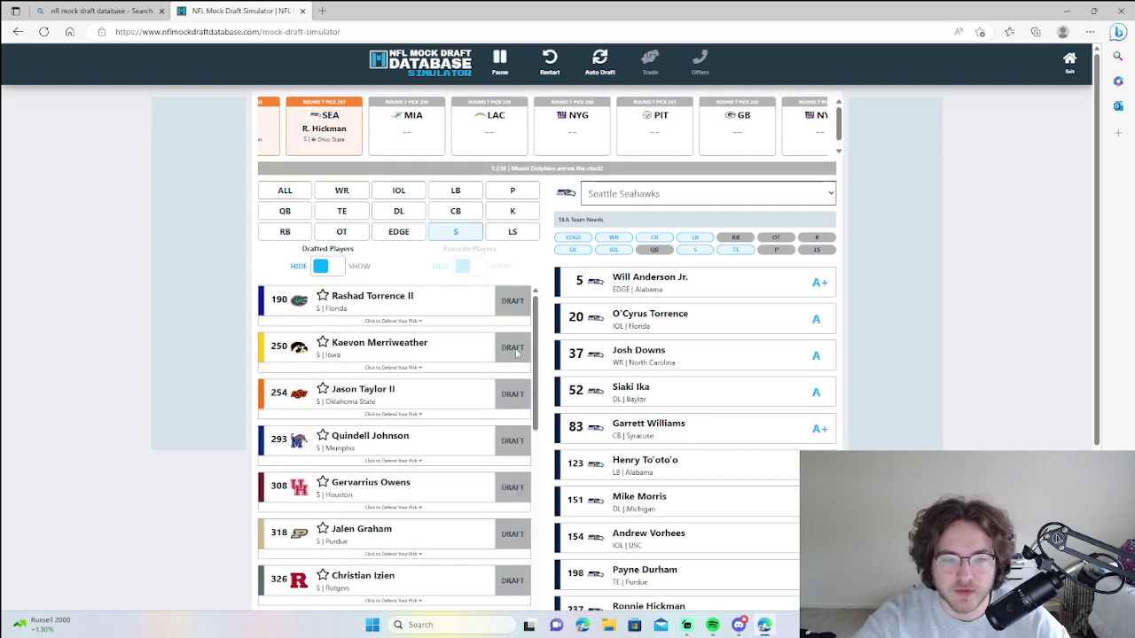
scroll(718, 412, "down", 1)
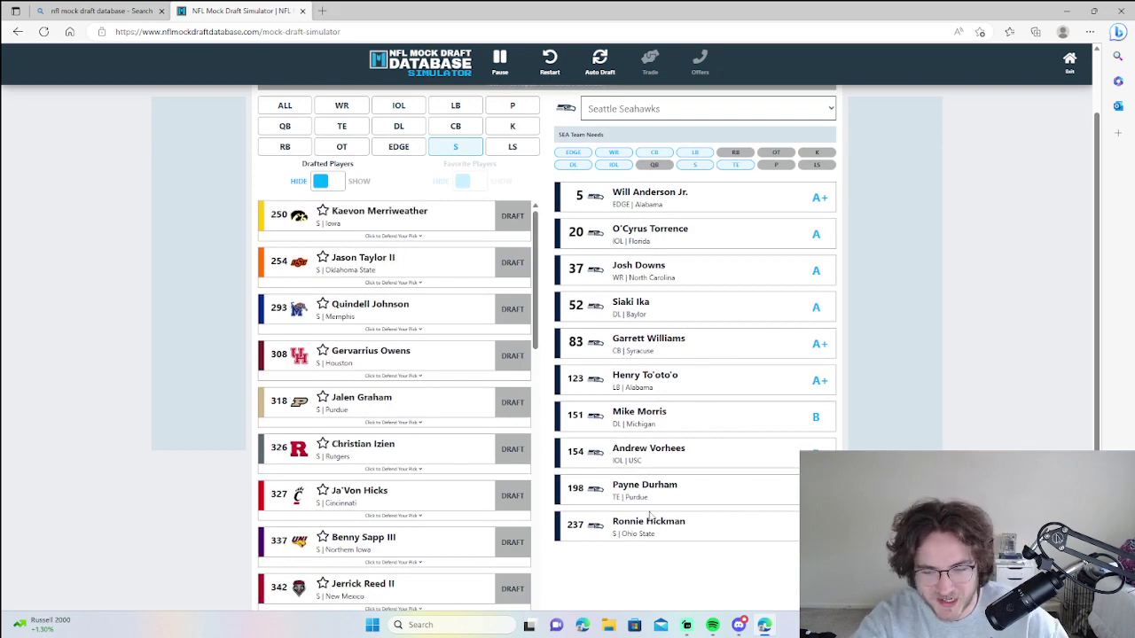
scroll(683, 519, "up", 1)
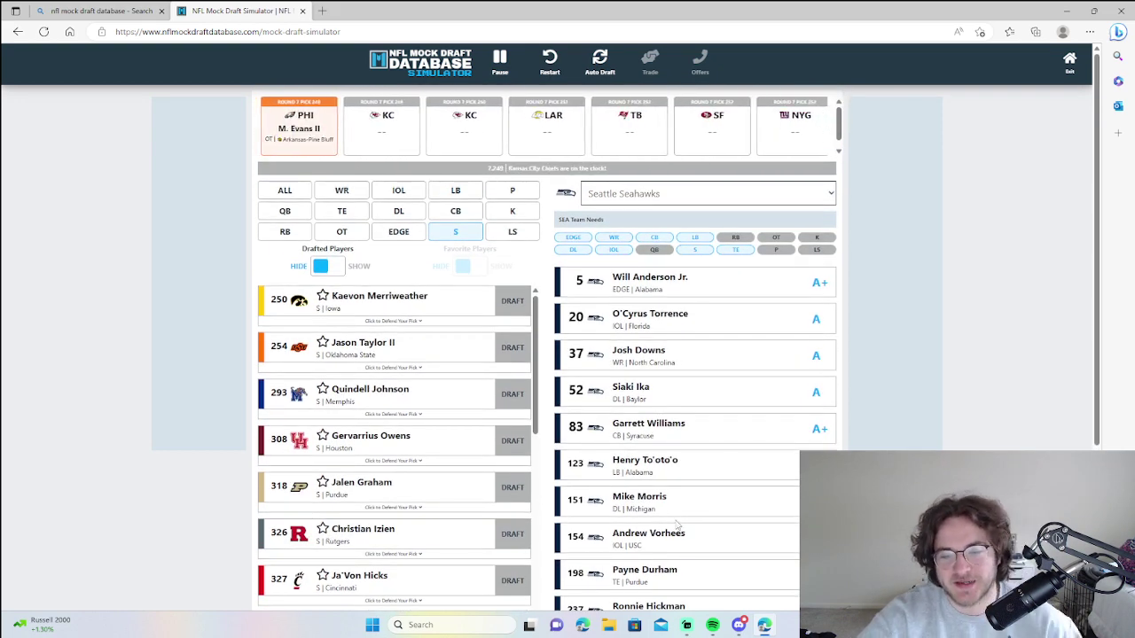
Step: Review all of the Seahawks' picks and their grades in the completed draft summary
scroll(665, 506, "down", 1)
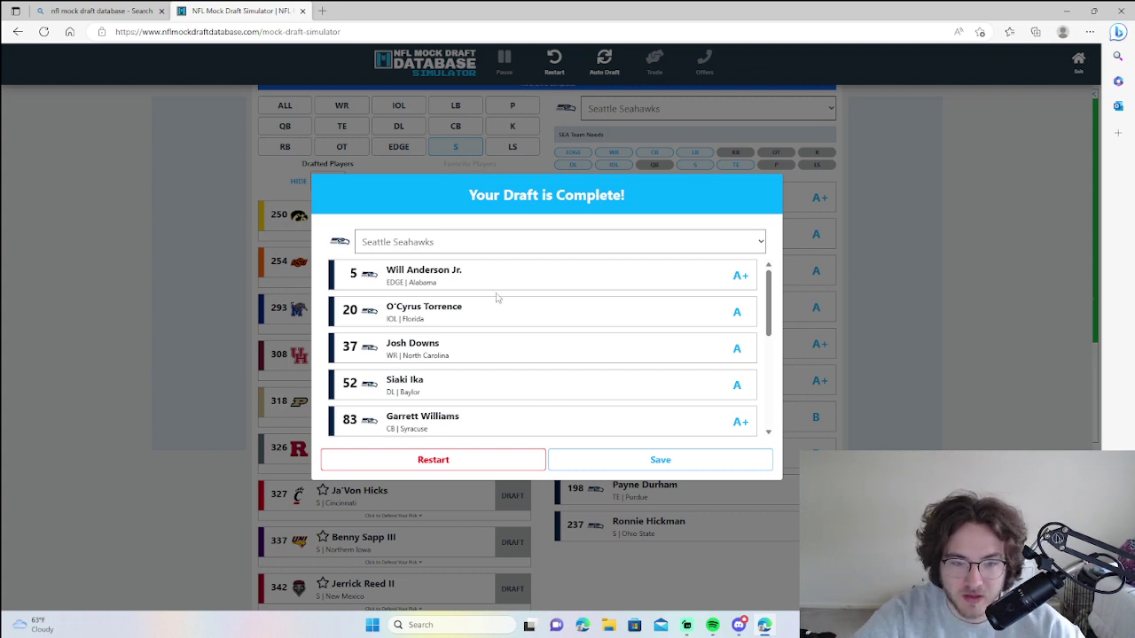
scroll(486, 381, "down", 4)
scroll(491, 373, "down", 2)
scroll(479, 377, "up", 1)
scroll(497, 363, "up", 4)
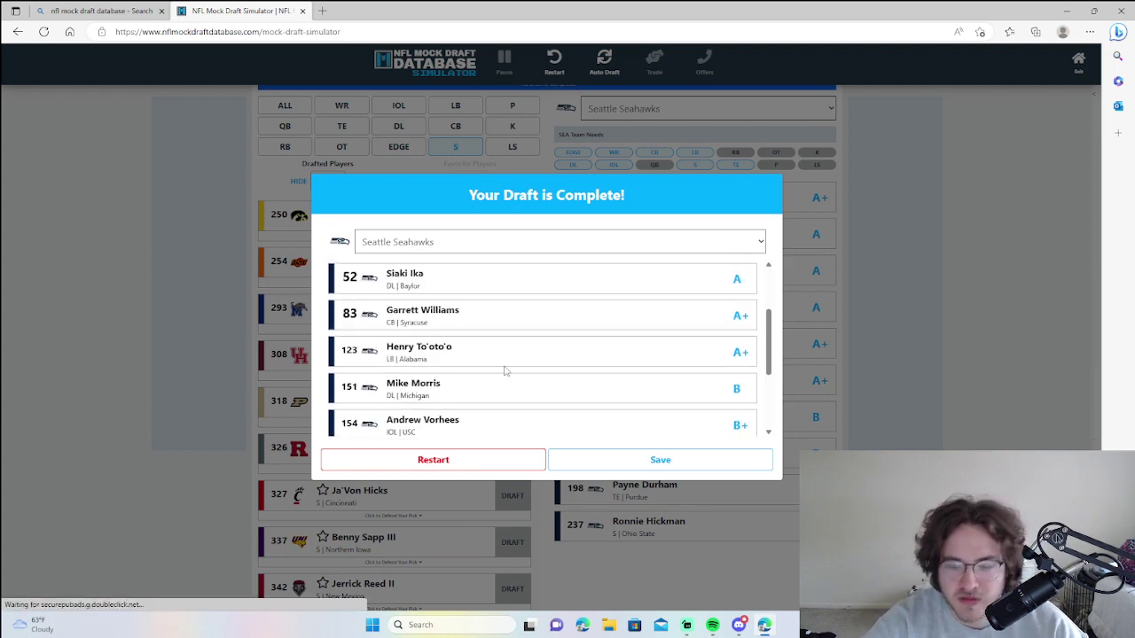
scroll(506, 374, "up", 1)
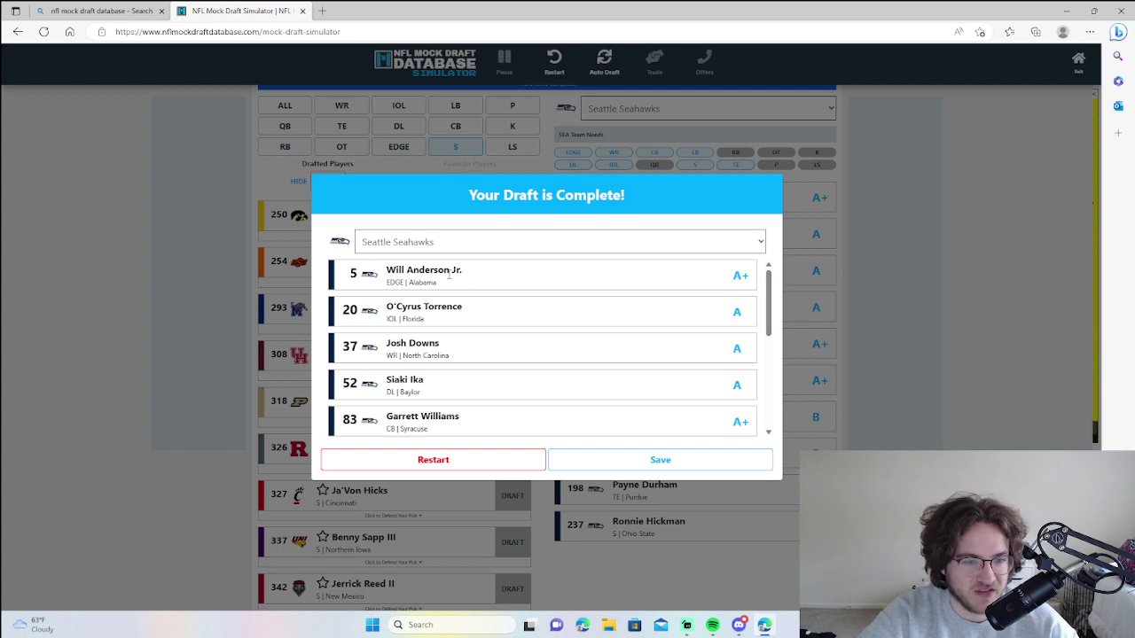
scroll(452, 368, "down", 3)
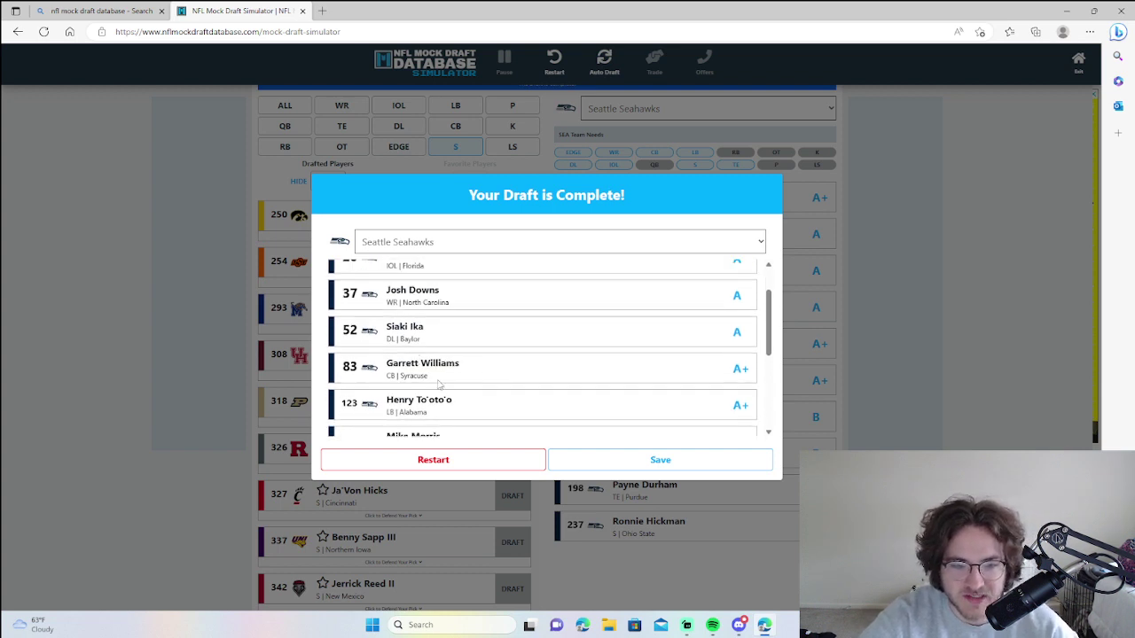
scroll(465, 372, "up", 3)
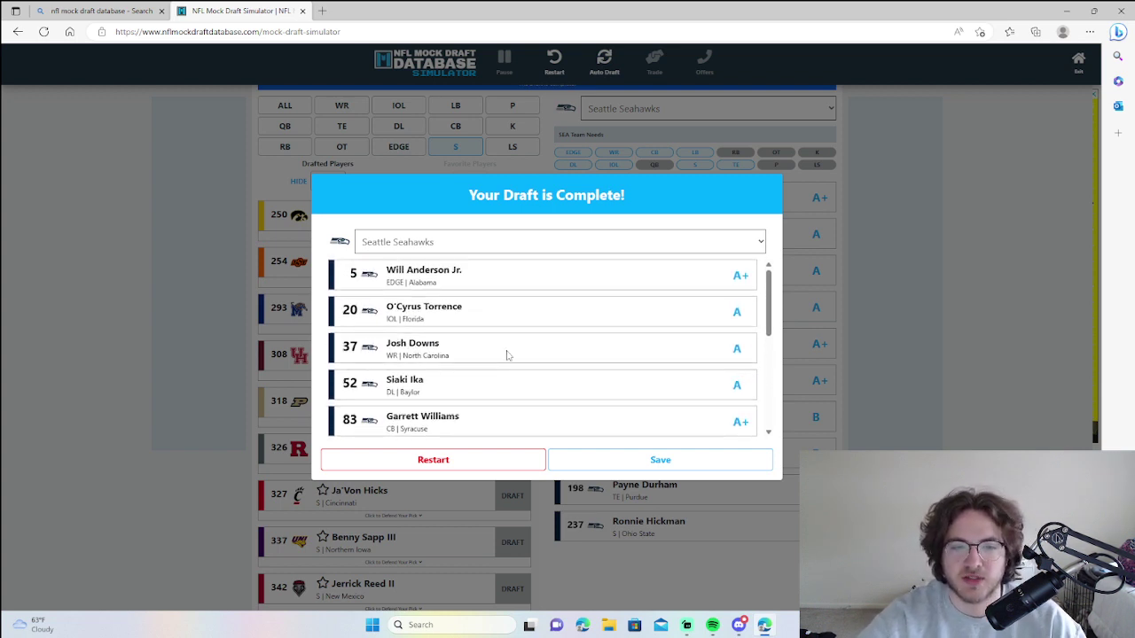